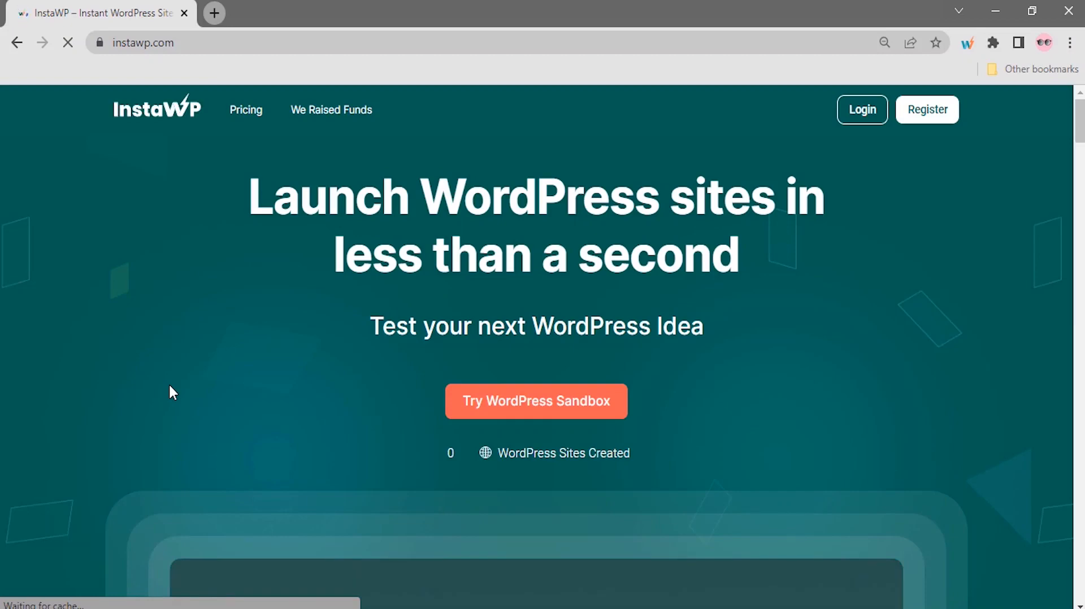
# - Create a WordPress sandbox site from scratch named Yoursitename, with WP version 6.0, PHP version 8.0 and the default configuration
pyautogui.click(460, 411)
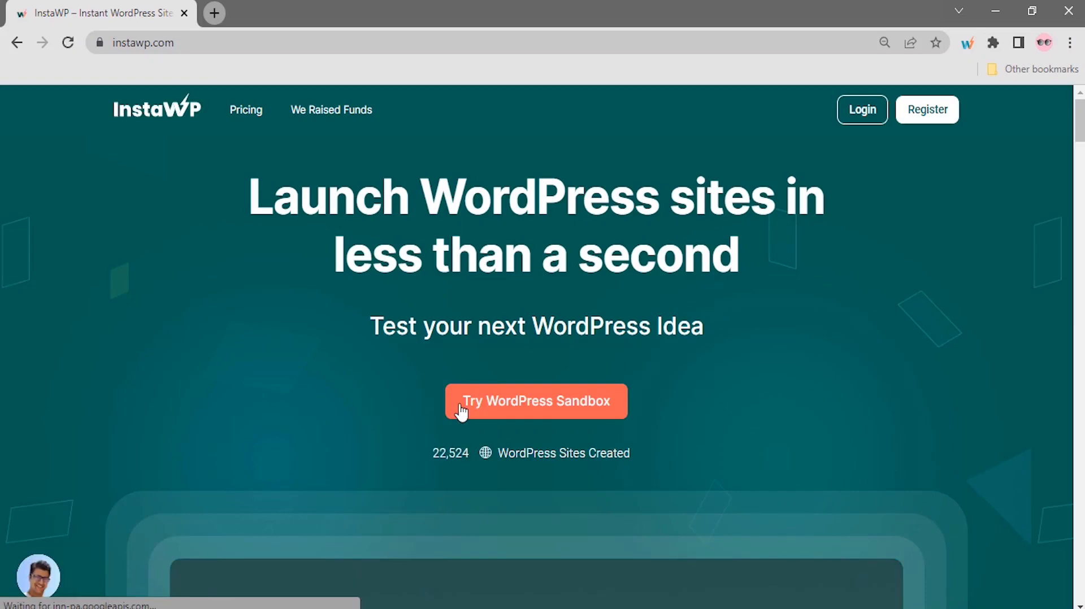
pyautogui.click(547, 399)
pyautogui.click(525, 255)
pyautogui.click(485, 385)
pyautogui.click(469, 315)
pyautogui.click(468, 353)
pyautogui.click(494, 436)
pyautogui.write('Yoursitename')
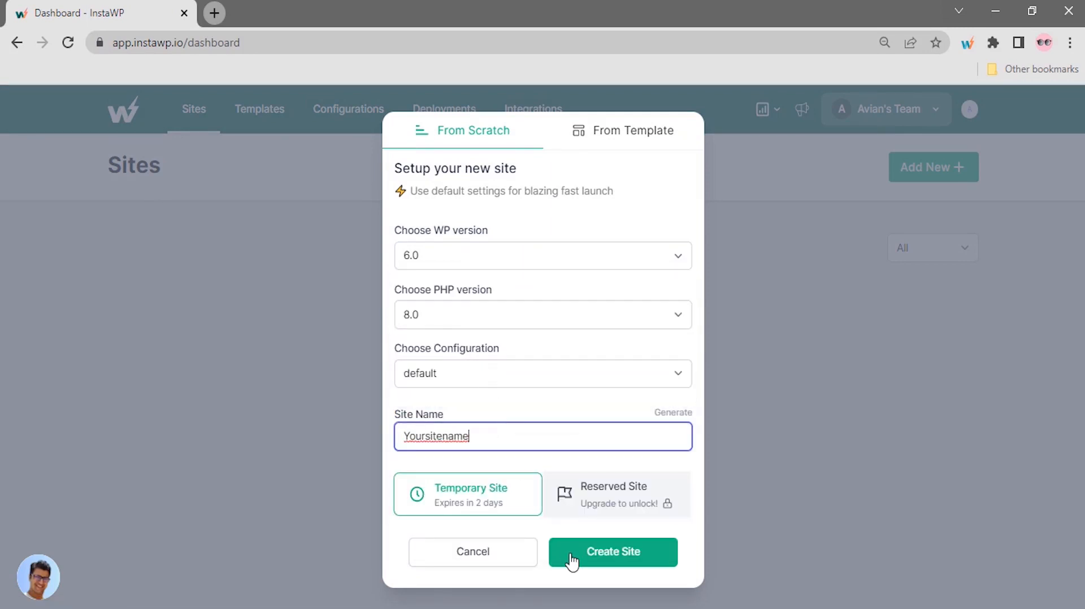
pyautogui.click(572, 563)
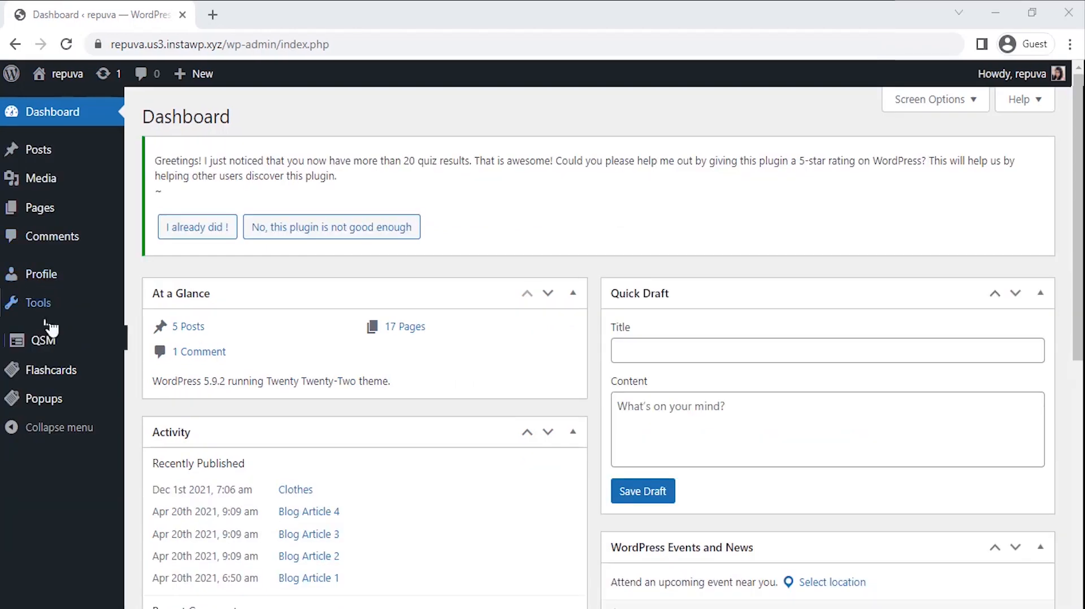
# - Start a new quiz in the QSM quizzes and surveys list, using the Default Theme
pyautogui.moveTo(51, 342)
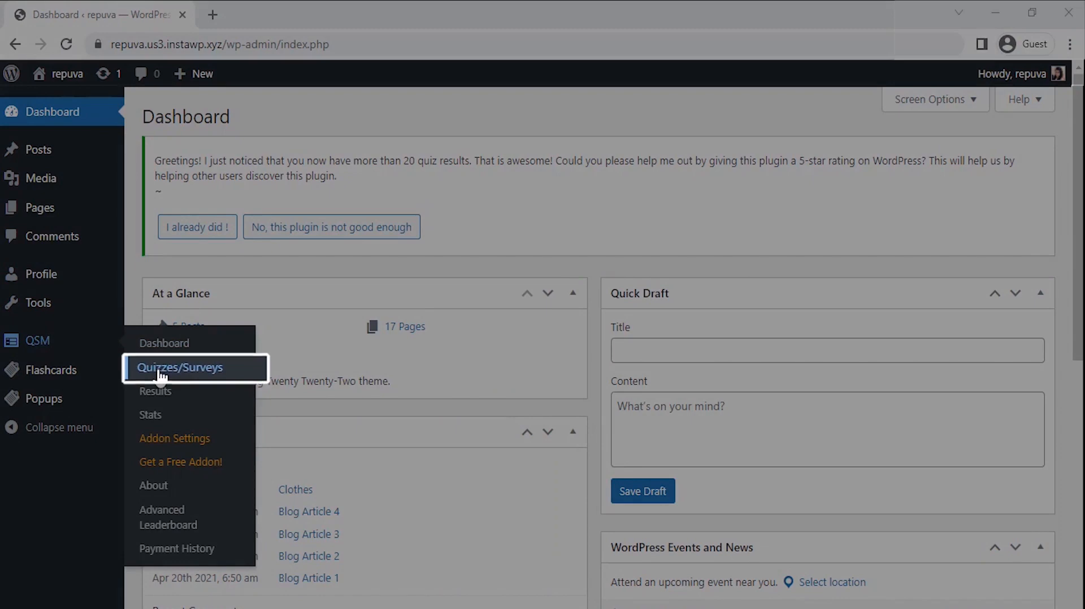
pyautogui.click(177, 373)
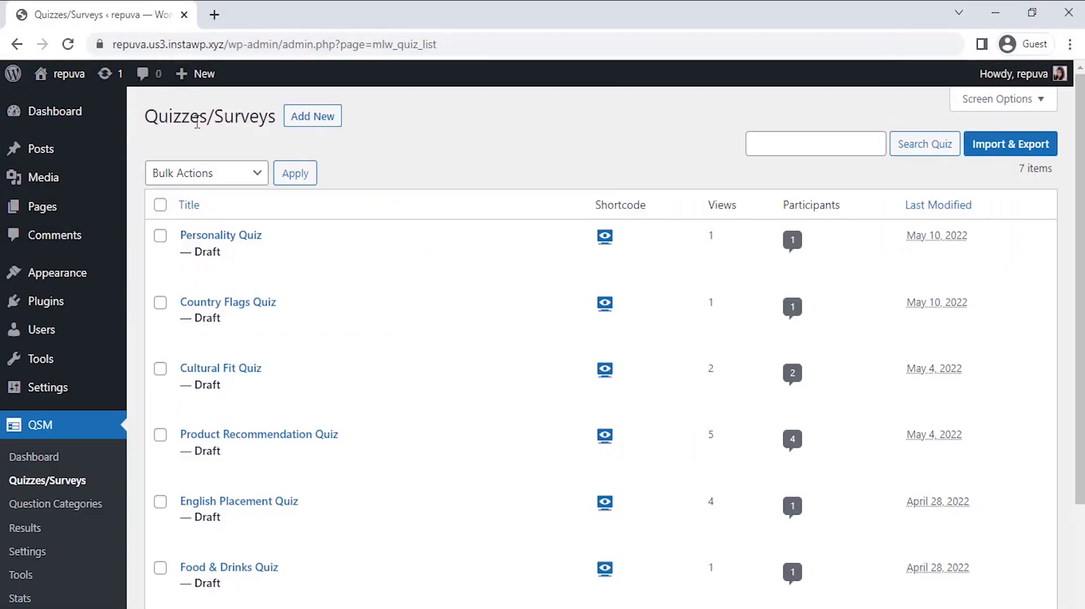
pyautogui.click(303, 127)
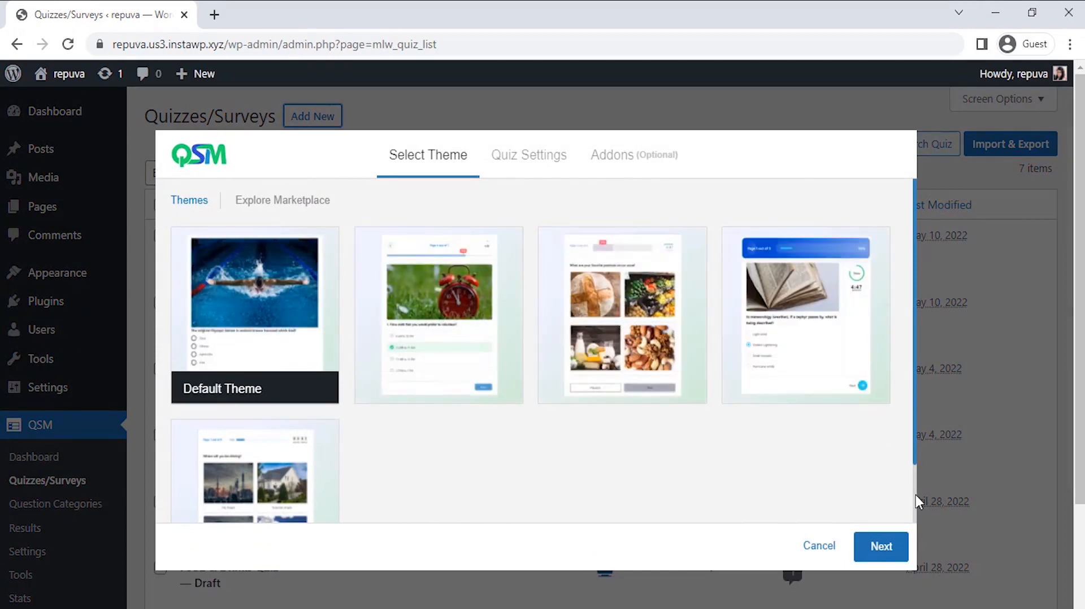
pyautogui.scroll(-2, 916, 497)
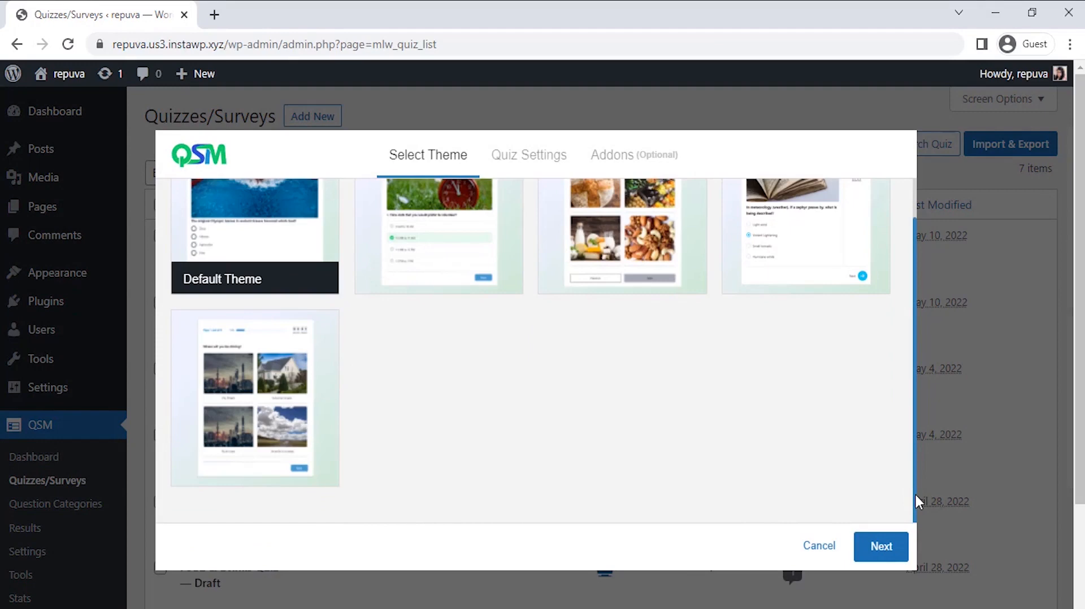
pyautogui.click(878, 544)
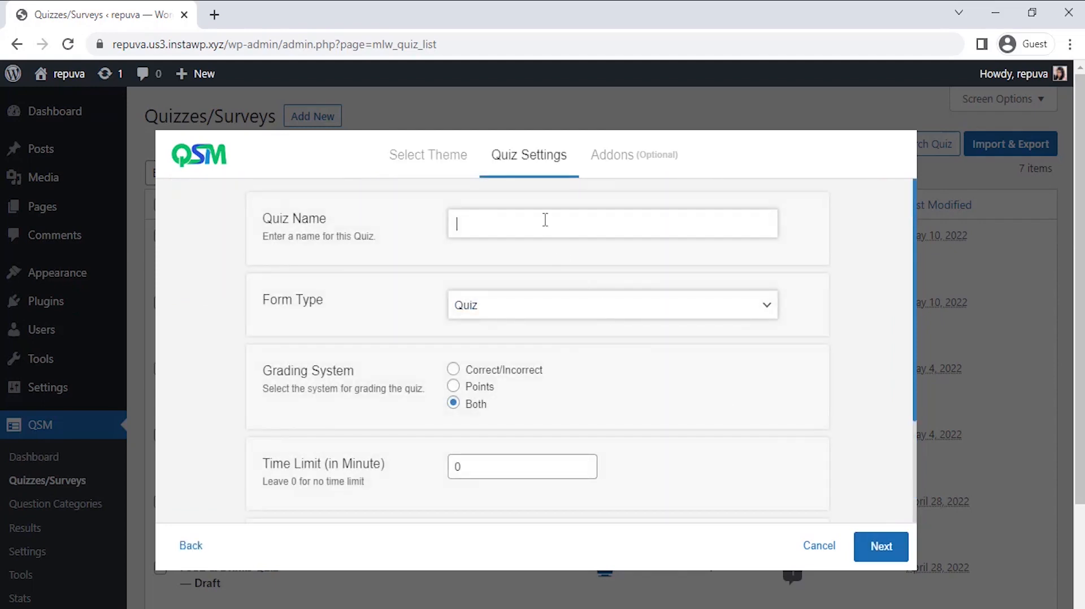
# - Name the quiz "Social Media Quiz", keep the form type as Quiz, and set the time limit to 3 minutes
pyautogui.write('Social Media Quiz')
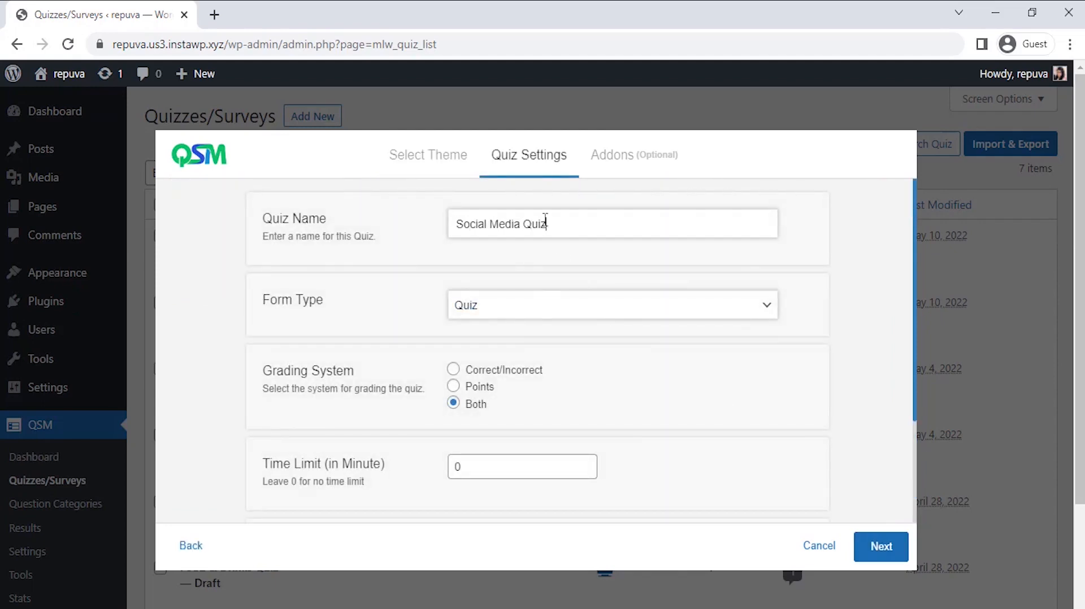
pyautogui.click(539, 307)
pyautogui.click(539, 307)
pyautogui.click(586, 461)
pyautogui.click(585, 461)
pyautogui.click(586, 462)
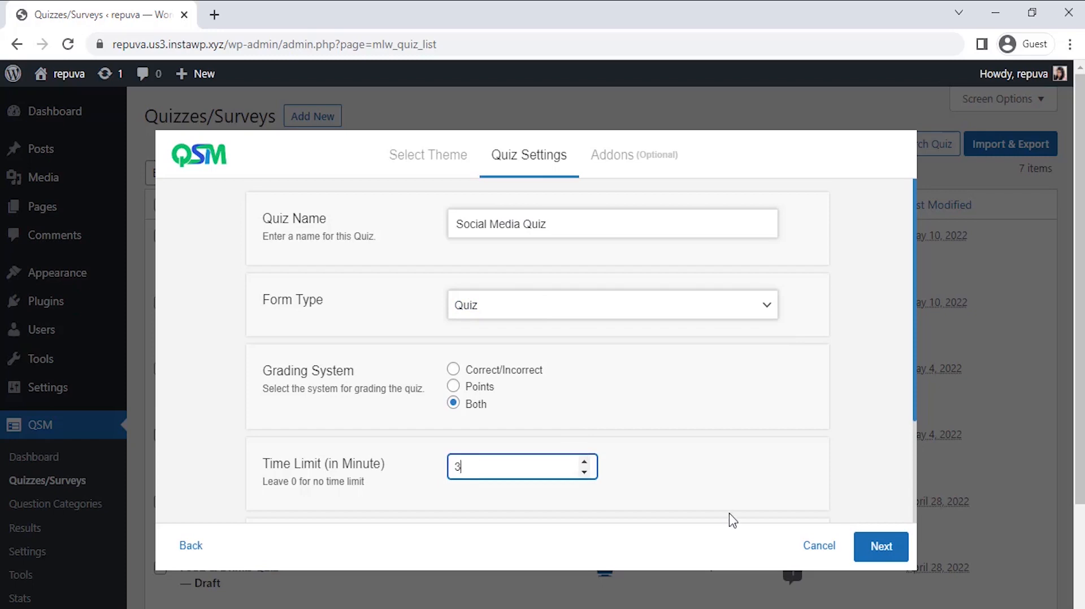
# - Accept the remaining quiz settings and create the quiz without choosing any add-ons
pyautogui.click(915, 511)
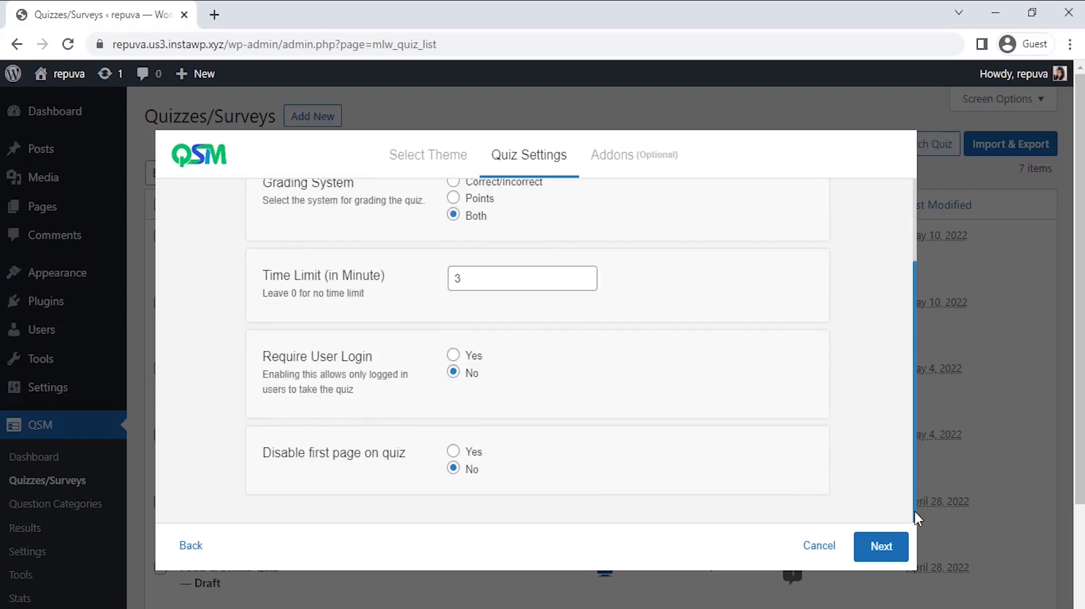
pyautogui.click(884, 548)
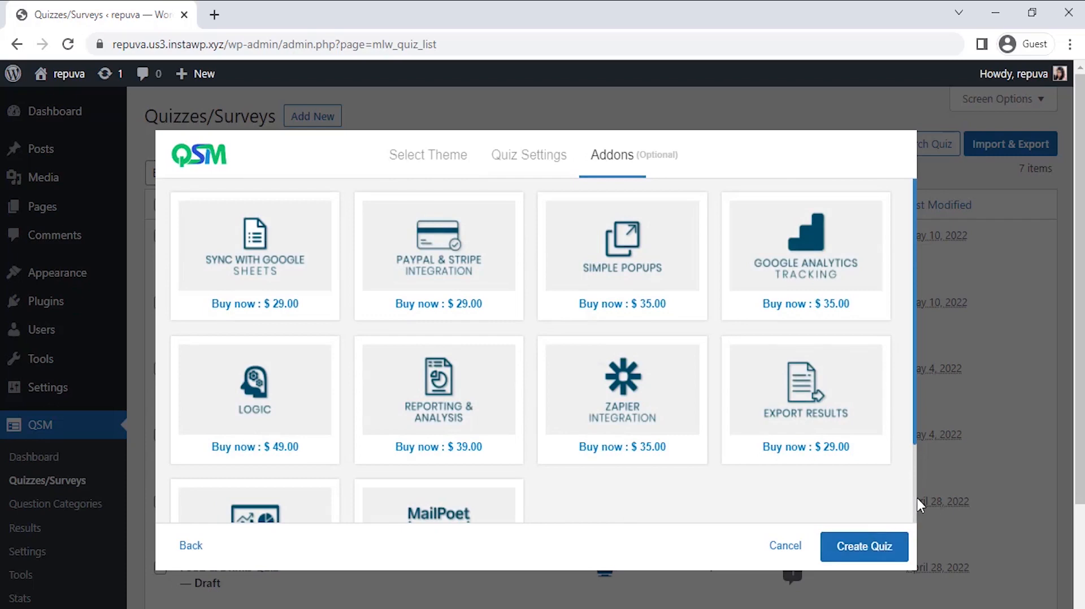
pyautogui.scroll(-3, 914, 501)
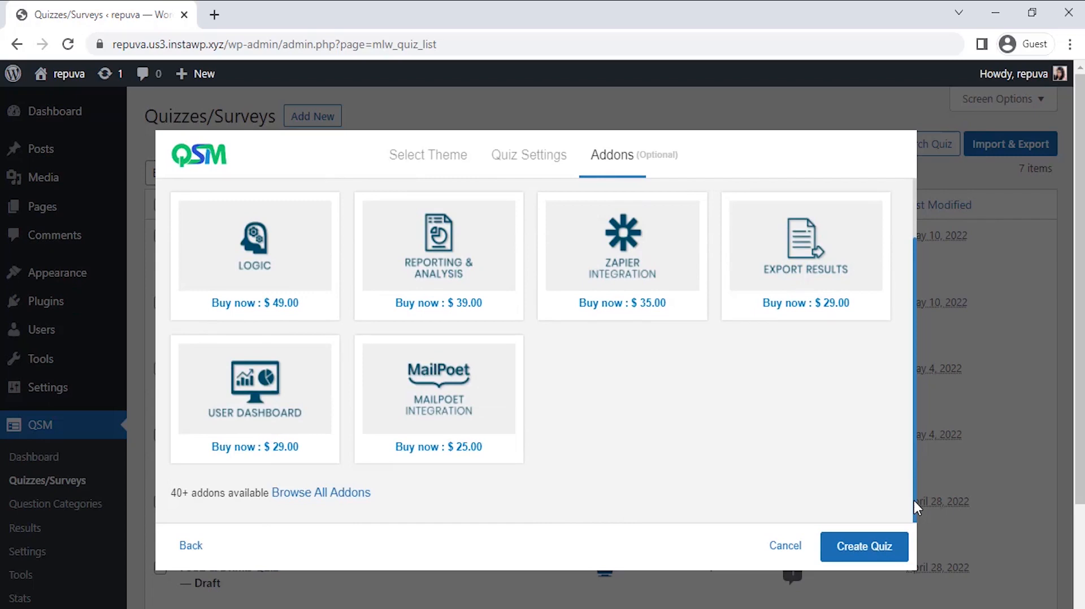
pyautogui.click(867, 551)
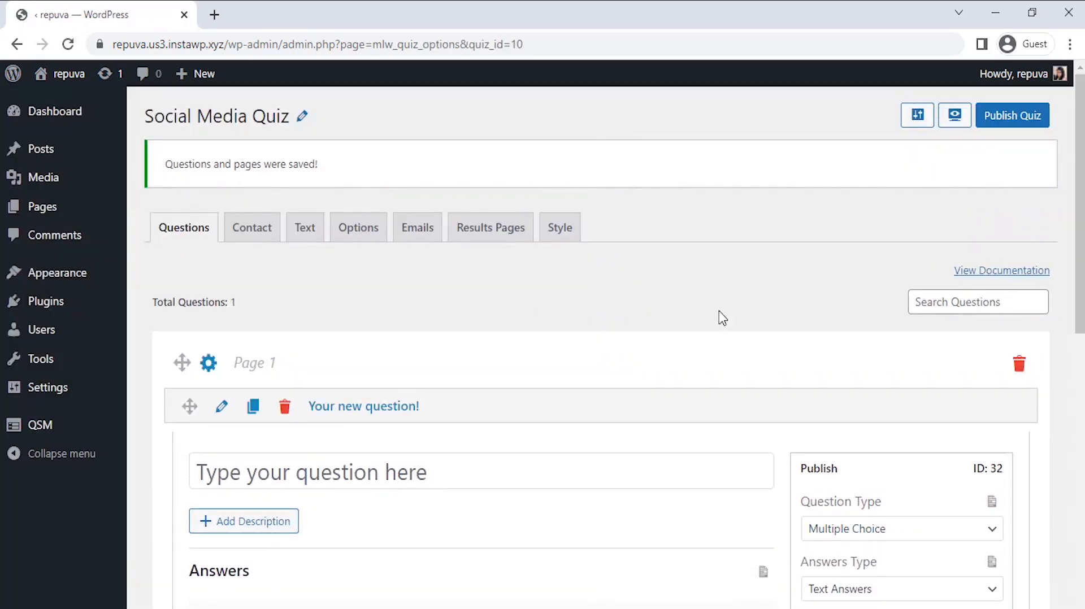
# - Enter "Which platform has a higher rate of Engagement?" as the first question on Page 1
pyautogui.scroll(-4, 705, 317)
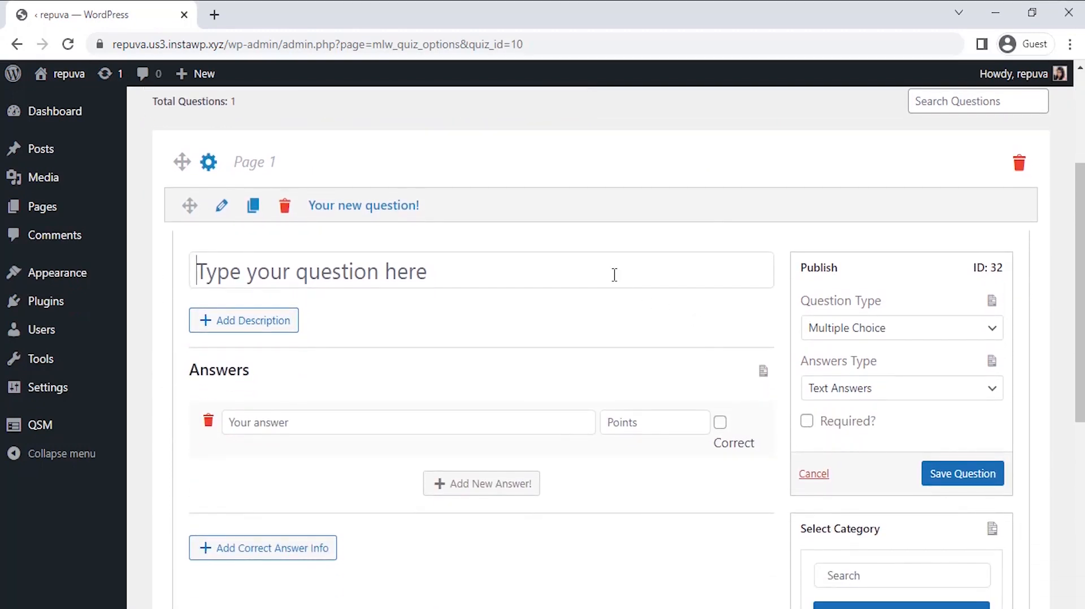
pyautogui.click(614, 276)
pyautogui.write('Which platform has ')
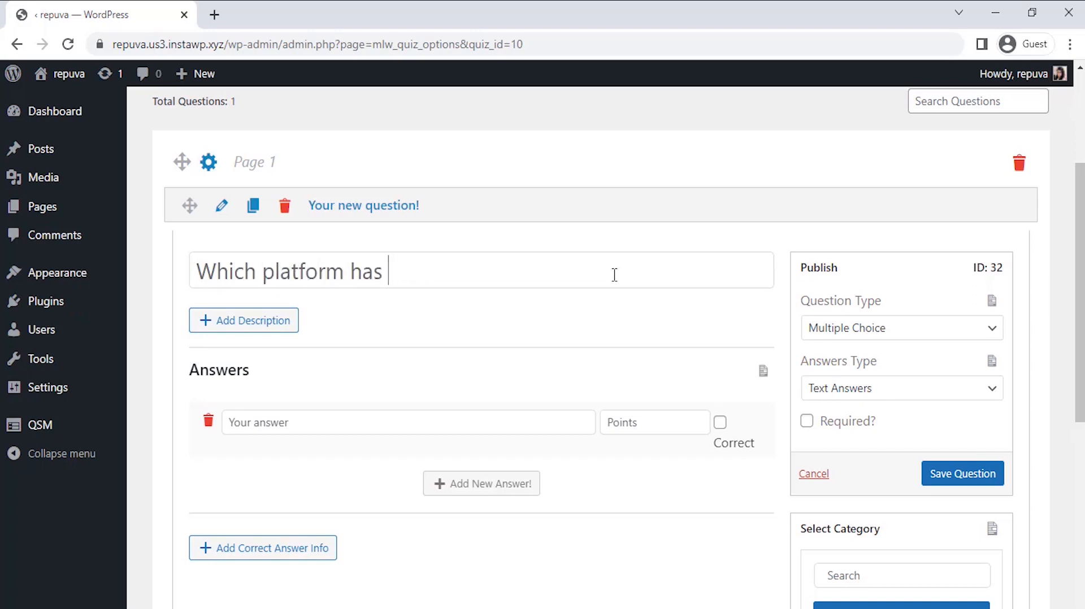
pyautogui.write('a higher rate of engagement?')
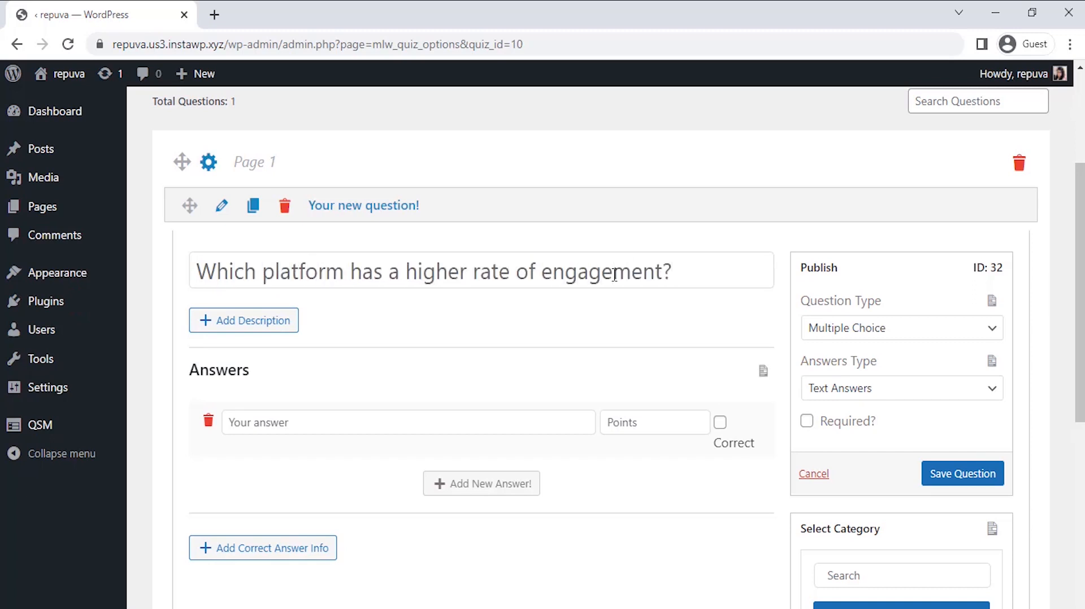
pyautogui.click(552, 276)
pyautogui.press('BackSpace')
pyautogui.write('E')
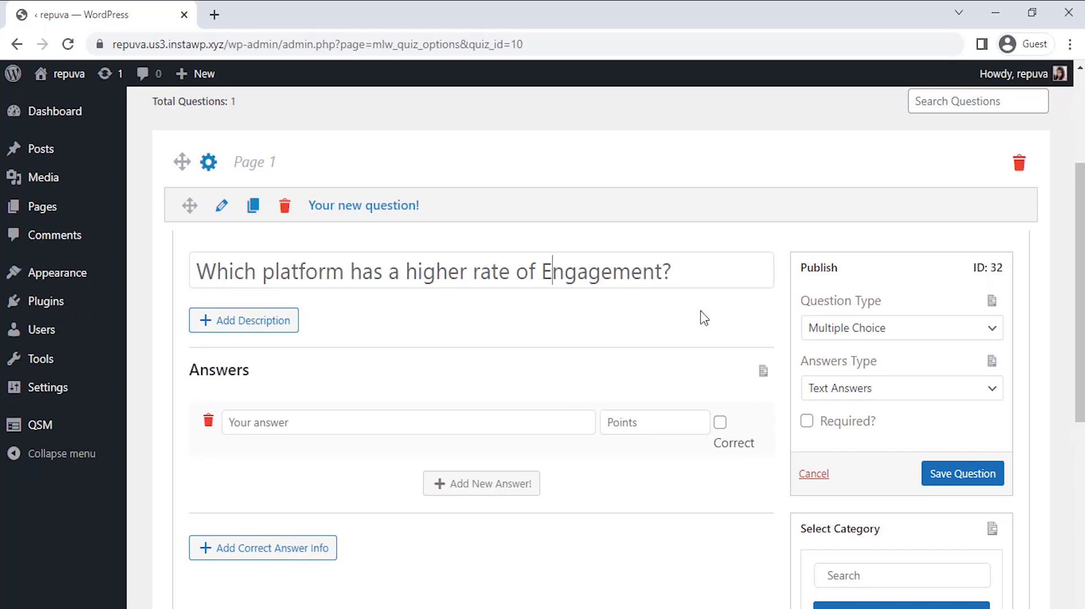
# - Keep the question type as Multiple Choice and add the answers Facebook and Instagram
pyautogui.click(824, 338)
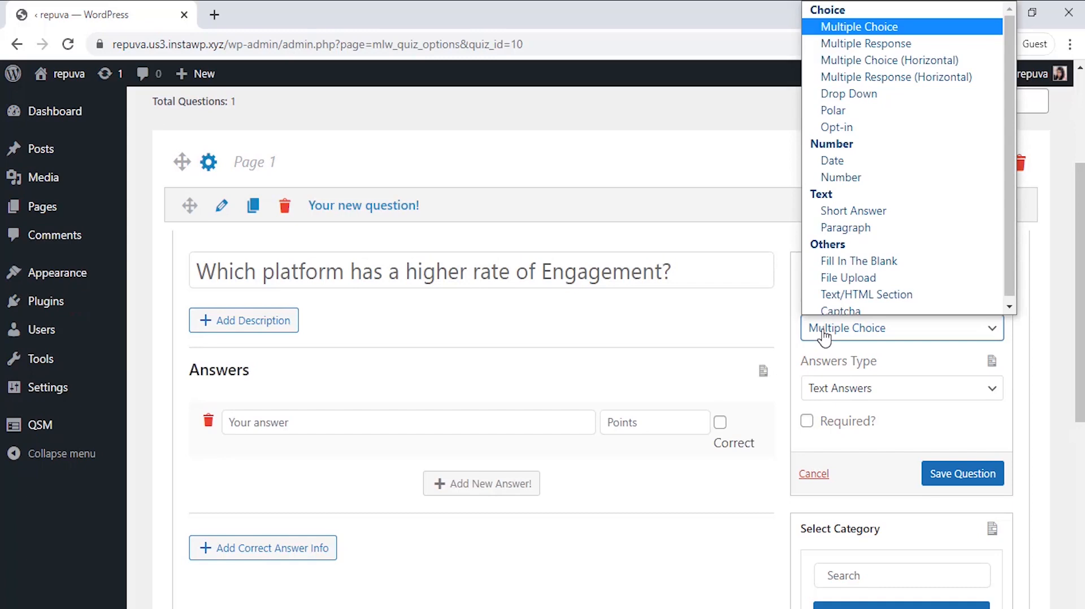
pyautogui.click(825, 338)
pyautogui.click(522, 433)
pyautogui.write('Facebook')
pyautogui.click(474, 490)
pyautogui.write('Instagram')
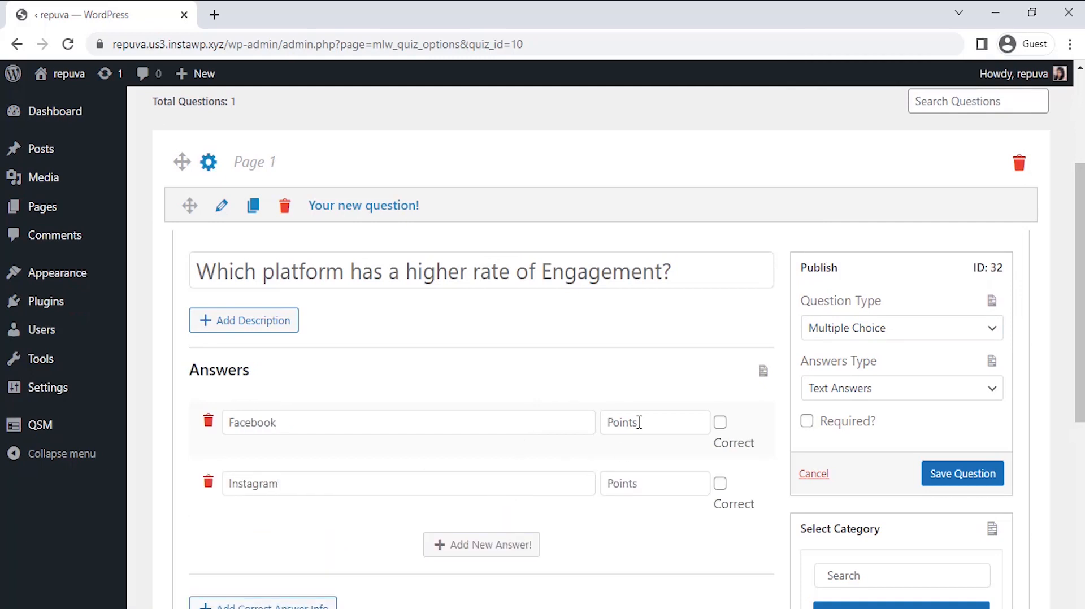
# - Give Facebook 0 points and Instagram 5, mark Instagram as correct, and save the question as not required
pyautogui.write('0')
pyautogui.write('5')
pyautogui.click(717, 490)
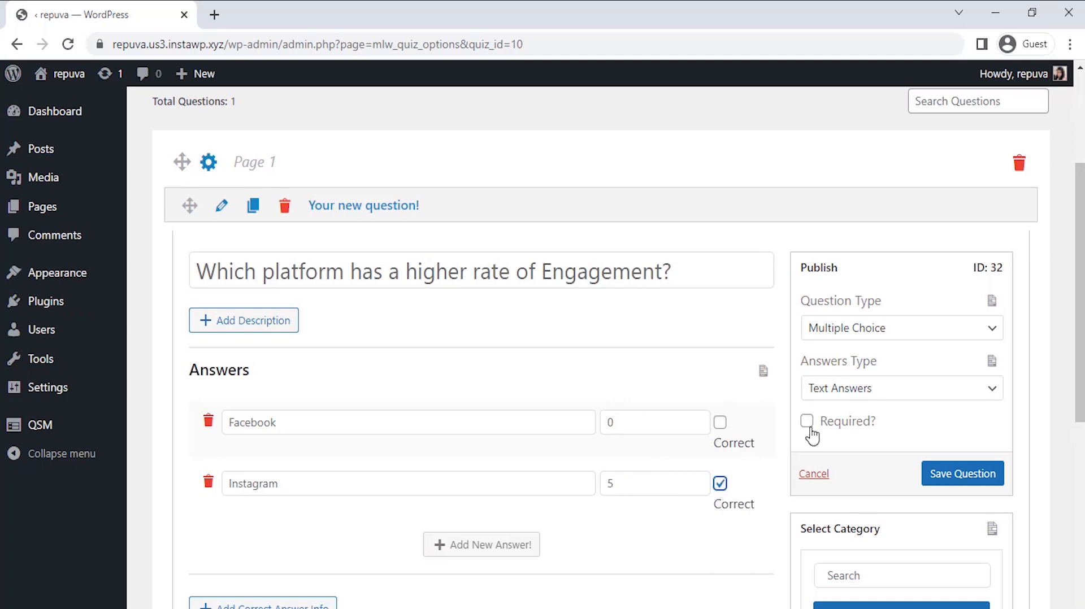
pyautogui.click(834, 430)
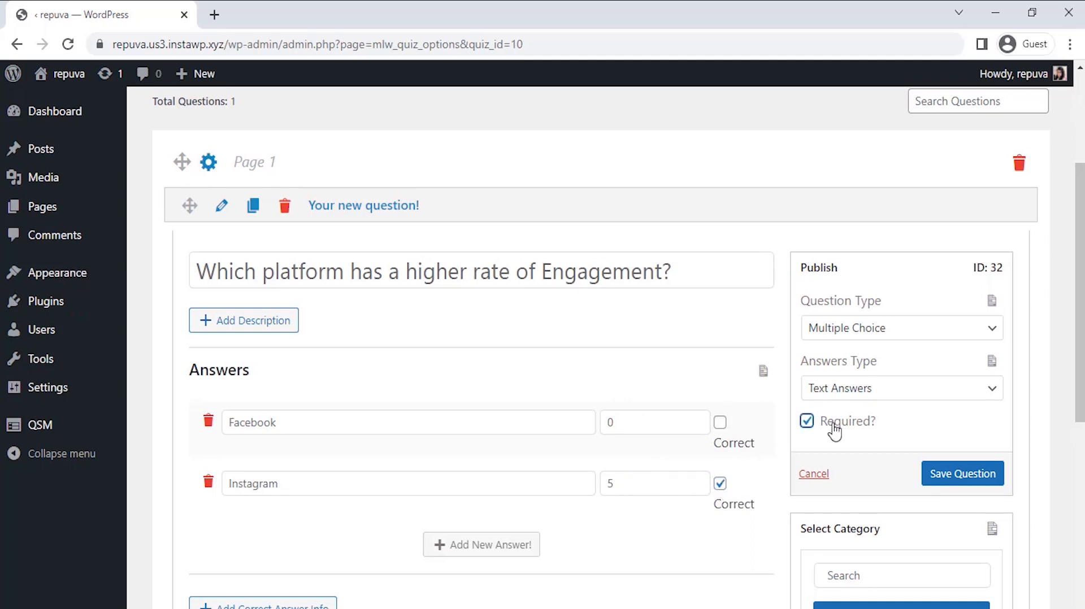
pyautogui.click(834, 432)
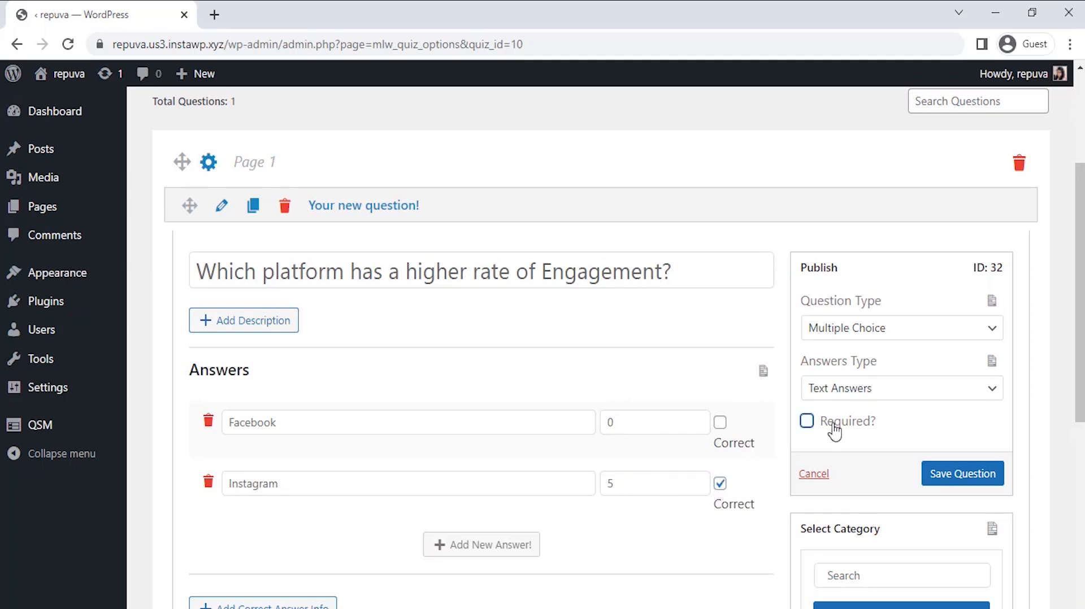
pyautogui.click(968, 478)
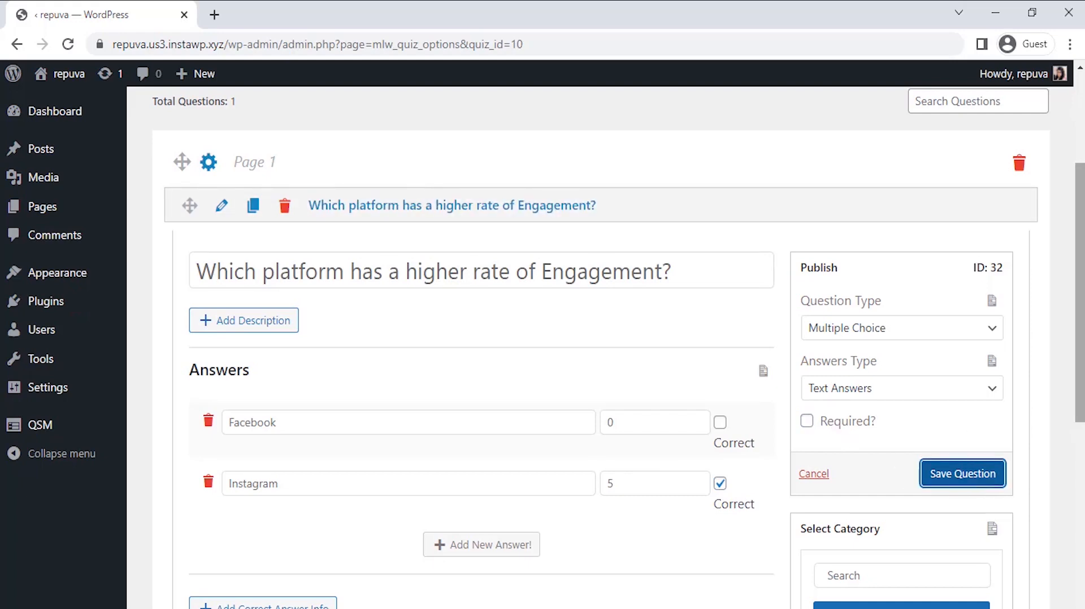
# - Create a second quiz page with the multiple-choice question "Which company owns TikTok?"
pyautogui.moveTo(1080, 344); pyautogui.dragTo(1080, 549)
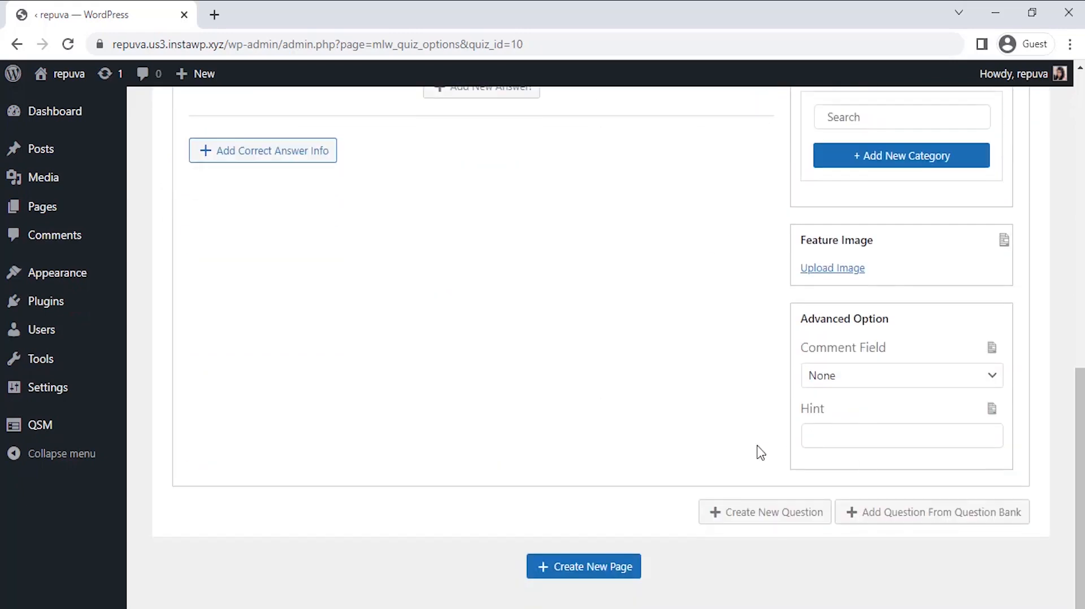
pyautogui.click(604, 565)
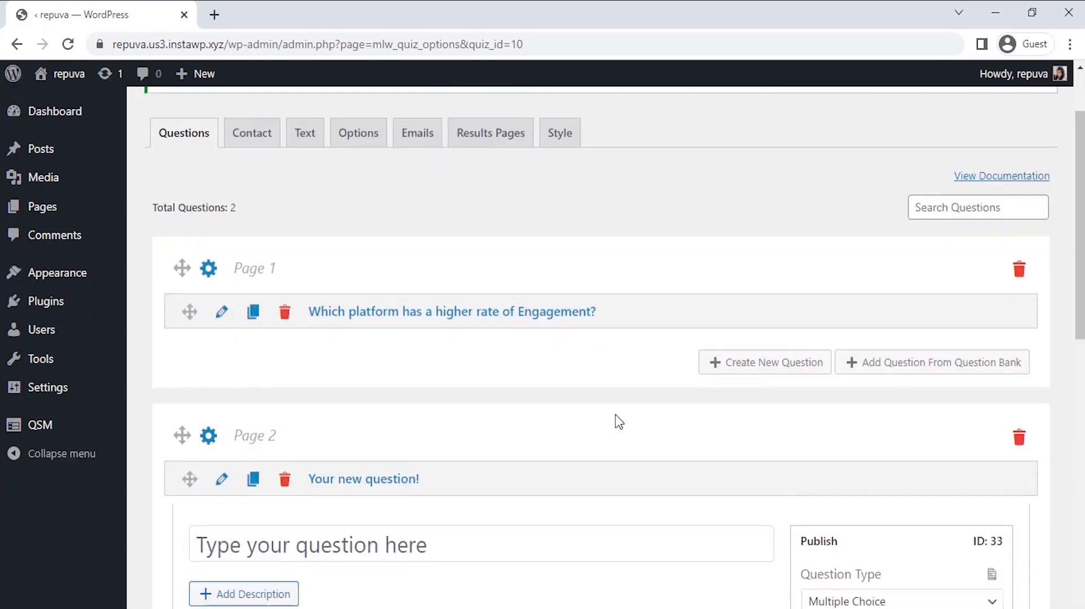
pyautogui.click(509, 317)
pyautogui.write('Which company owns TikTok?')
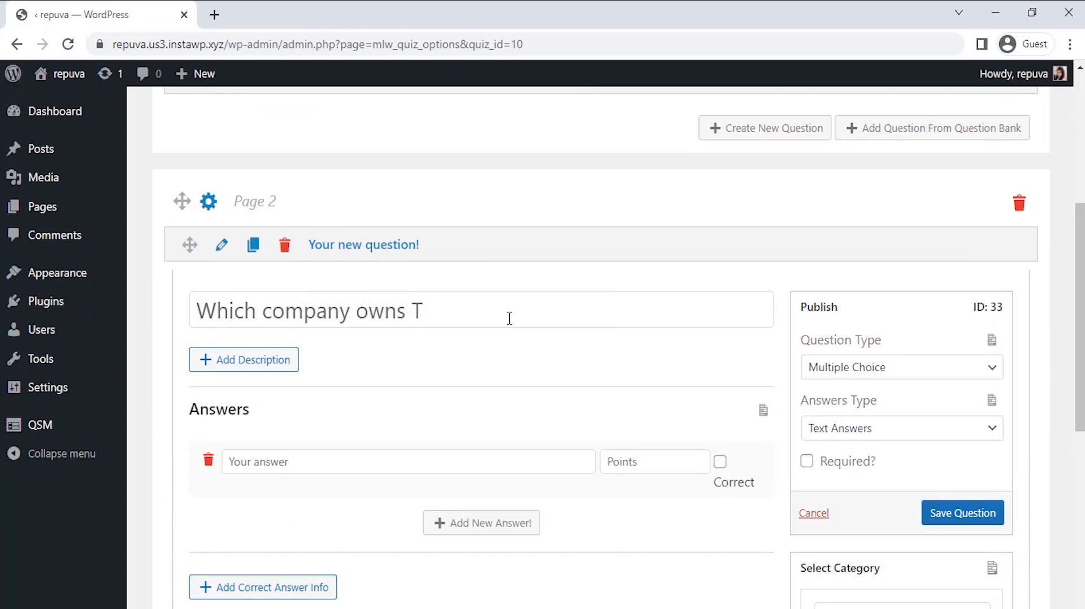
pyautogui.click(823, 373)
# - Add WeChat, ByteDance and Tencent as the answers to the TikTok question
pyautogui.click(497, 465)
pyautogui.write('WeChat')
pyautogui.press('Return')
pyautogui.write('ByteDance')
pyautogui.press('Return')
pyautogui.scroll(-2, 514, 396)
pyautogui.write('Tencent')
# - Give WeChat 0, ByteDance 5 and Tencent 0 points, mark ByteDance as correct, and save the question
pyautogui.click(637, 363)
pyautogui.write('0')
pyautogui.click(638, 423)
pyautogui.write('5')
pyautogui.click(637, 484)
pyautogui.click(720, 423)
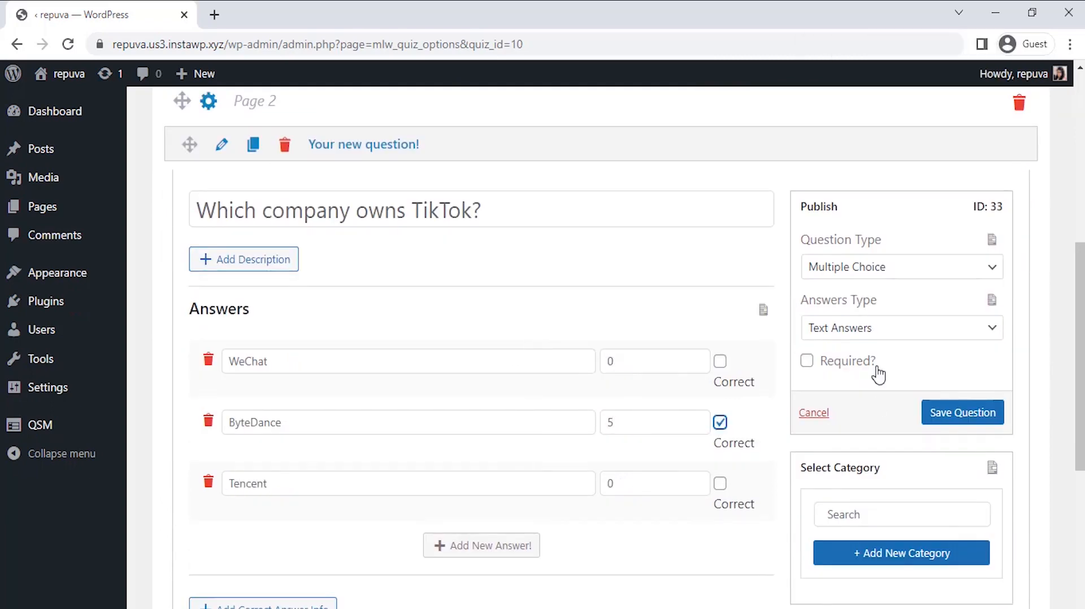
pyautogui.click(956, 418)
# - Create a third quiz page with the question "Which social platform uses only audio?"
pyautogui.scroll(-8, 678, 508)
pyautogui.click(589, 572)
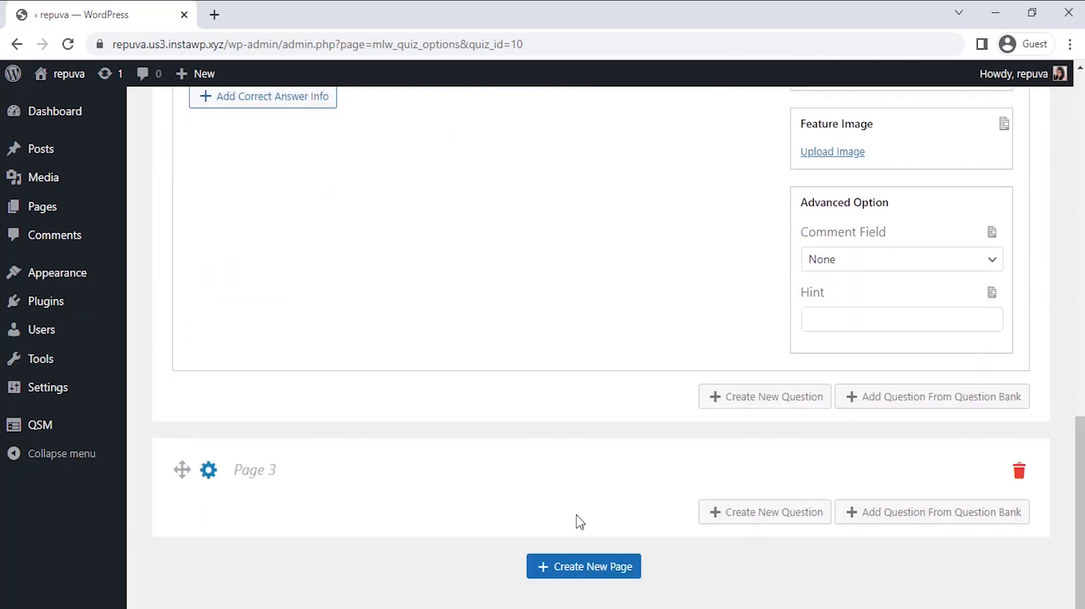
pyautogui.write('Which social platform uses only audio?')
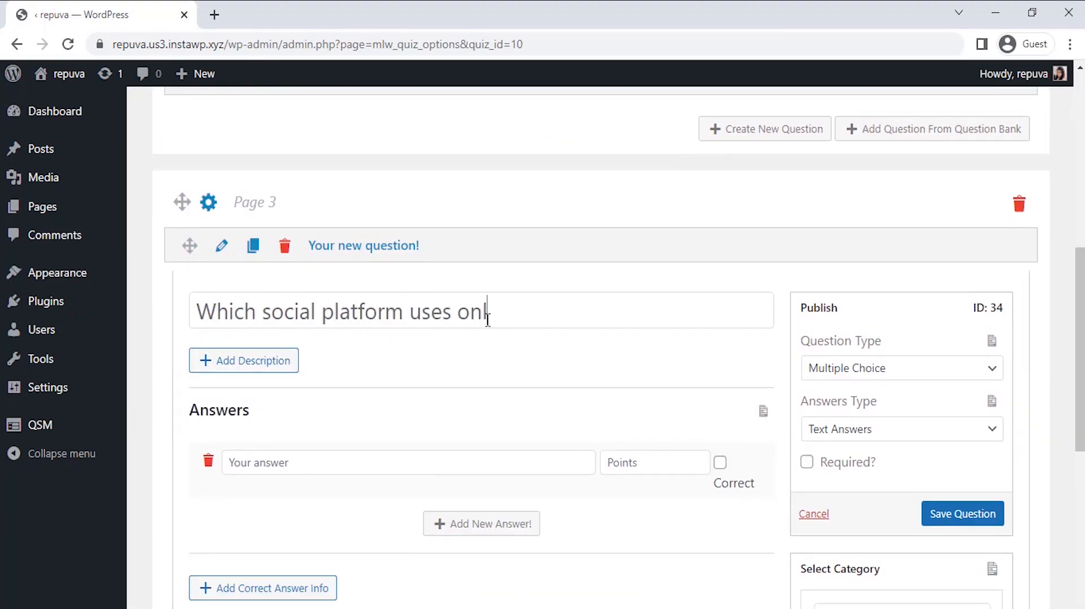
# - Add Clubhouse, Brunch and Airtime as the answers to the audio platform question
pyautogui.scroll(-2, 547, 364)
pyautogui.click(547, 364)
pyautogui.write('Clubhouse')
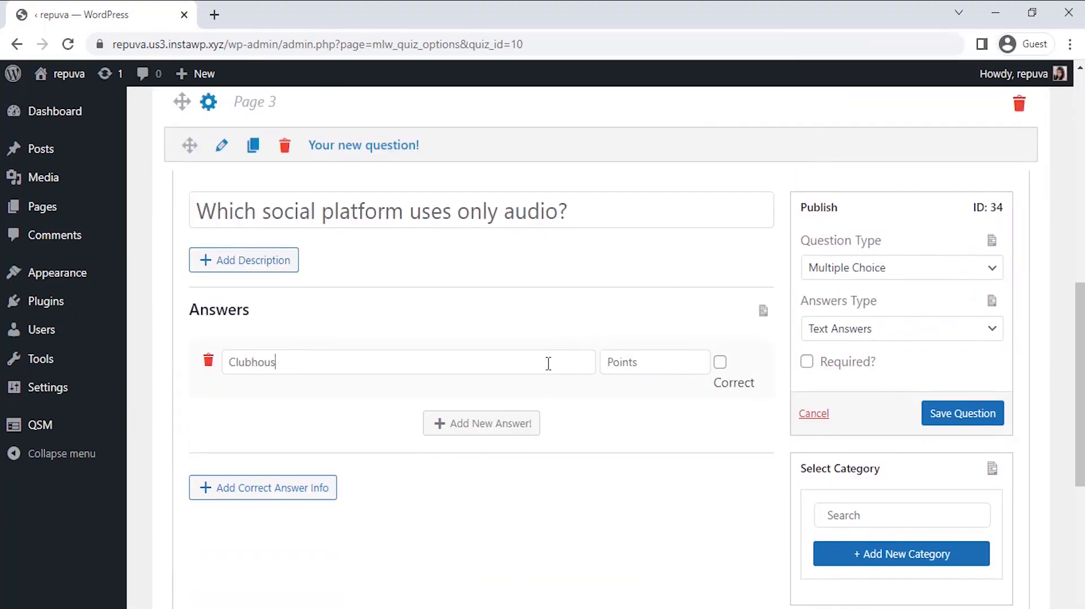
pyautogui.click(497, 430)
pyautogui.write('Brunch')
pyautogui.click(480, 486)
pyautogui.click(438, 494)
pyautogui.write('Airtime')
# - Give Clubhouse 5 points, mark it as the correct answer, and save the audio platform question
pyautogui.click(619, 360)
pyautogui.write('5')
pyautogui.click(630, 423)
pyautogui.click(720, 363)
pyautogui.click(966, 419)
# - Create a fourth quiz page with the question "What percentage of video views on Twitter happen on mobile?"
pyautogui.scroll(-7, 630, 473)
pyautogui.click(584, 566)
pyautogui.click(738, 527)
pyautogui.scroll(-4, 738, 527)
pyautogui.click(511, 313)
pyautogui.write('What')
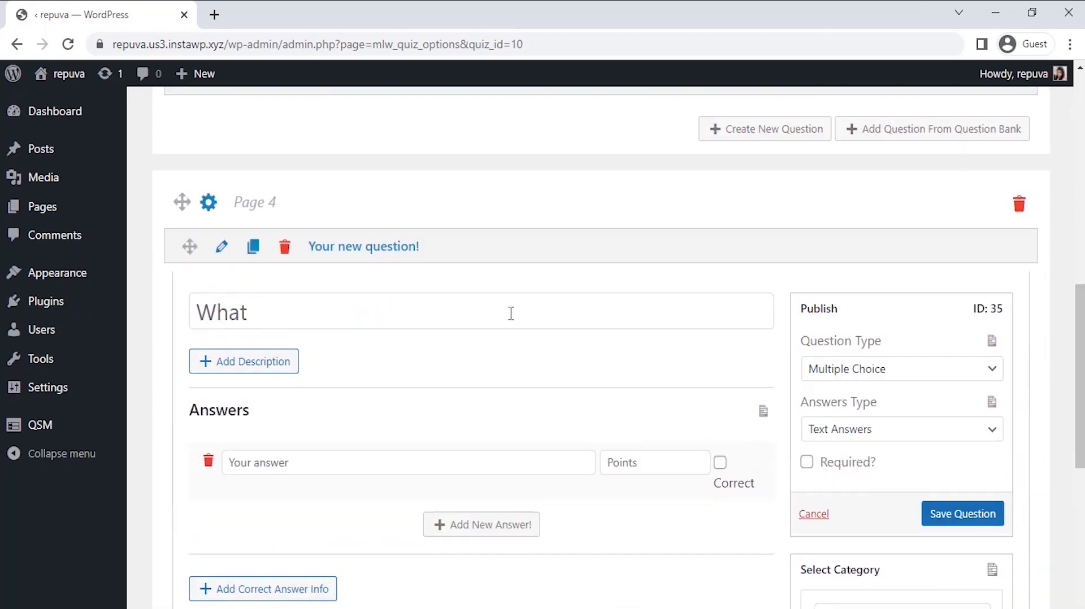
pyautogui.write(' percentage of video views on Twitter happen on mobile?')
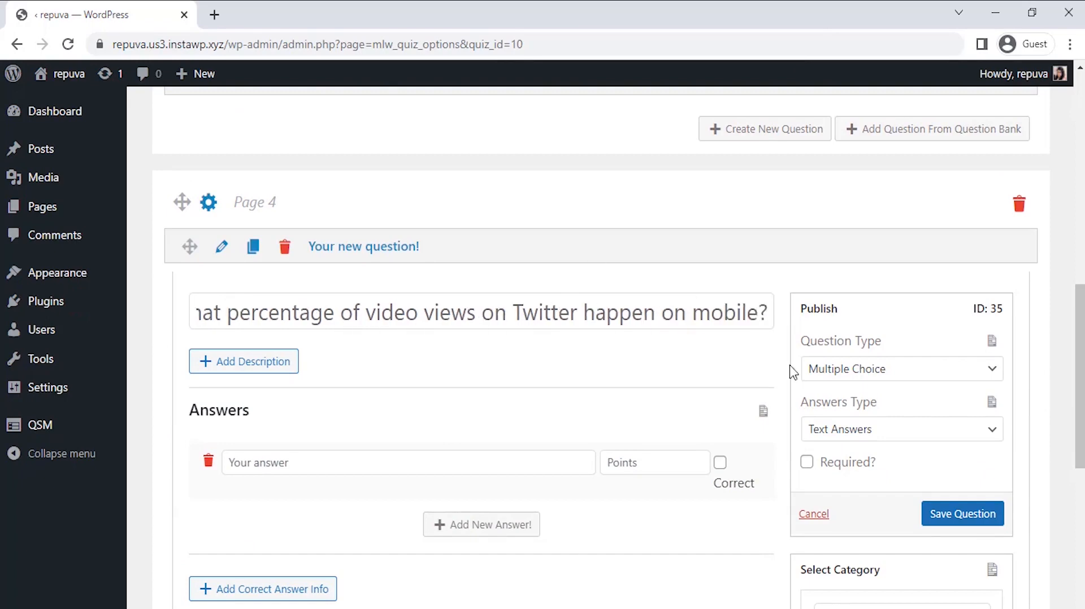
# - Add 65%, 97% and 93% as the answers to the Twitter video views question
pyautogui.scroll(-2, 562, 325)
pyautogui.click(562, 329)
pyautogui.write('65%')
pyautogui.click(497, 392)
pyautogui.write('97%')
pyautogui.click(490, 451)
pyautogui.click(456, 451)
pyautogui.write('93%')
# - Give 93% 5 points and the other answers 0, mark 93% as correct, and save the Twitter question
pyautogui.click(622, 450)
pyautogui.write('5')
pyautogui.click(936, 386)
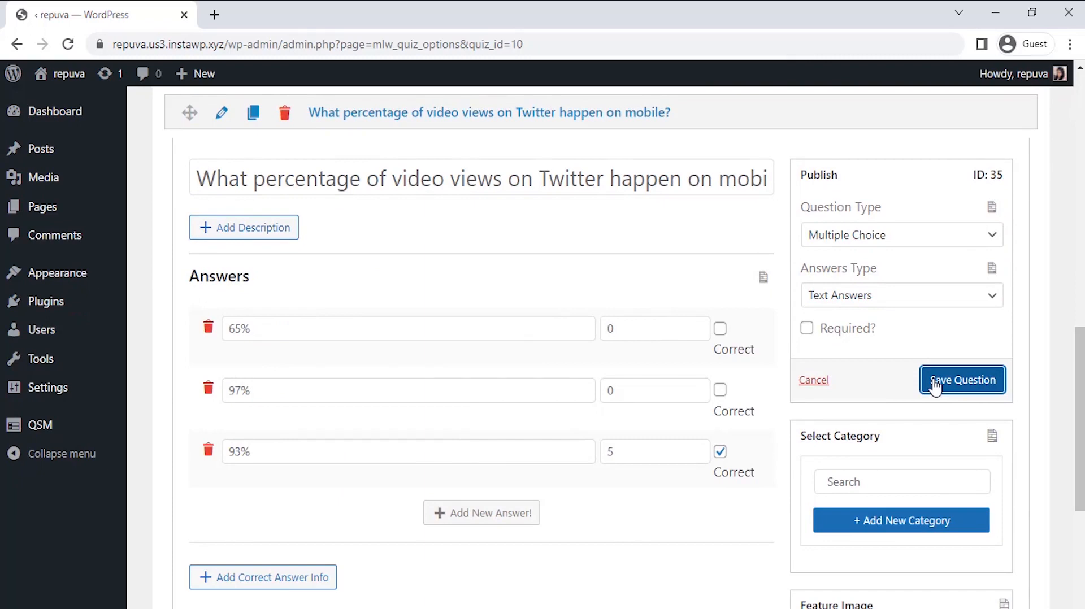
# - Add a required Small Open Answer contact field labelled "Name" and used for Name
pyautogui.moveTo(1080, 397); pyautogui.dragTo(1080, 154)
pyautogui.click(246, 203)
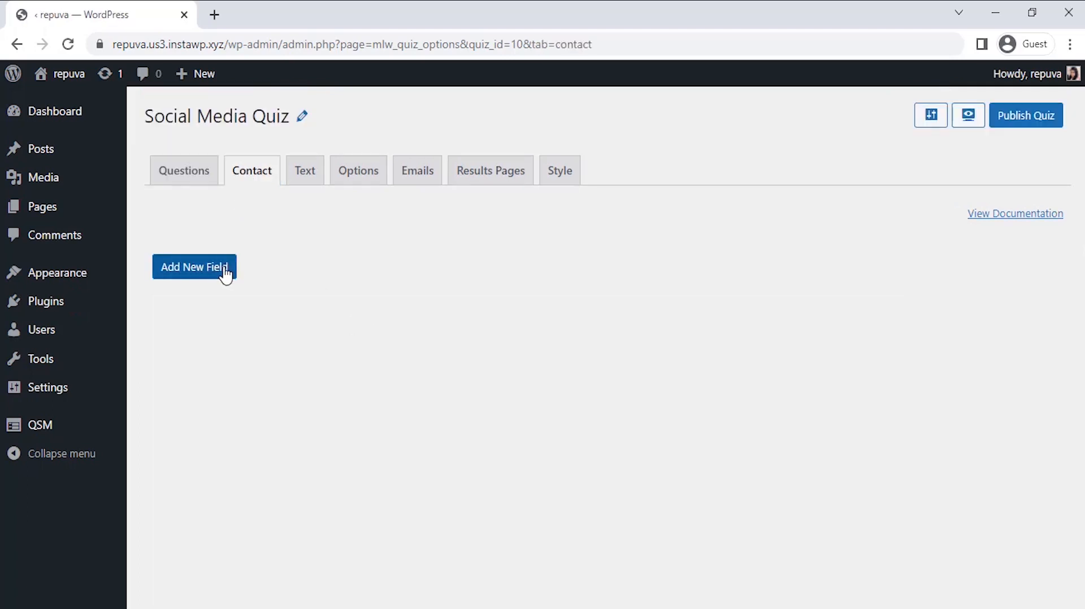
pyautogui.click(225, 273)
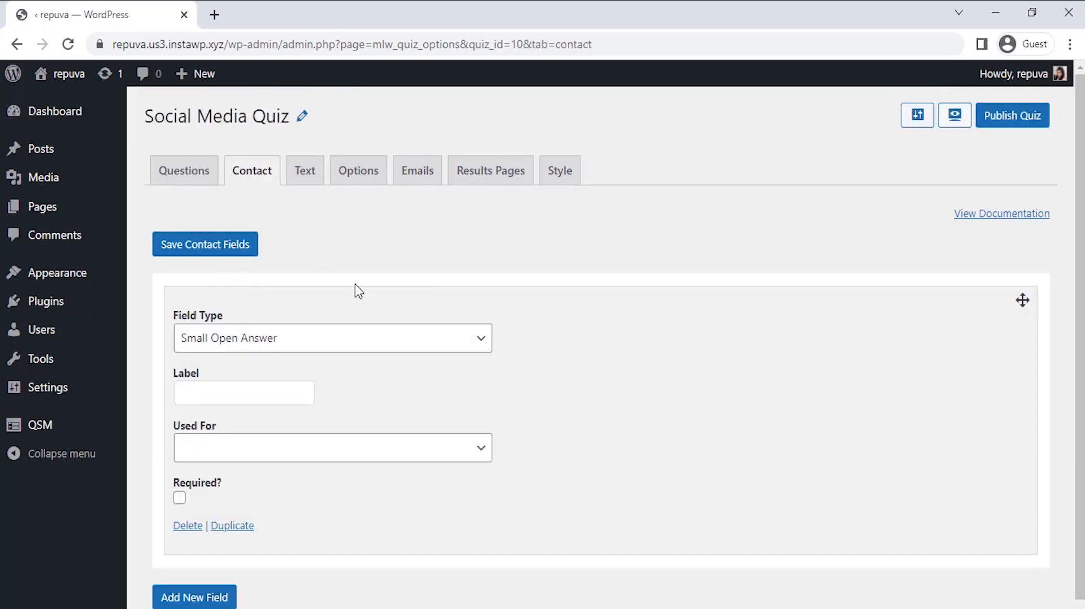
pyautogui.click(397, 344)
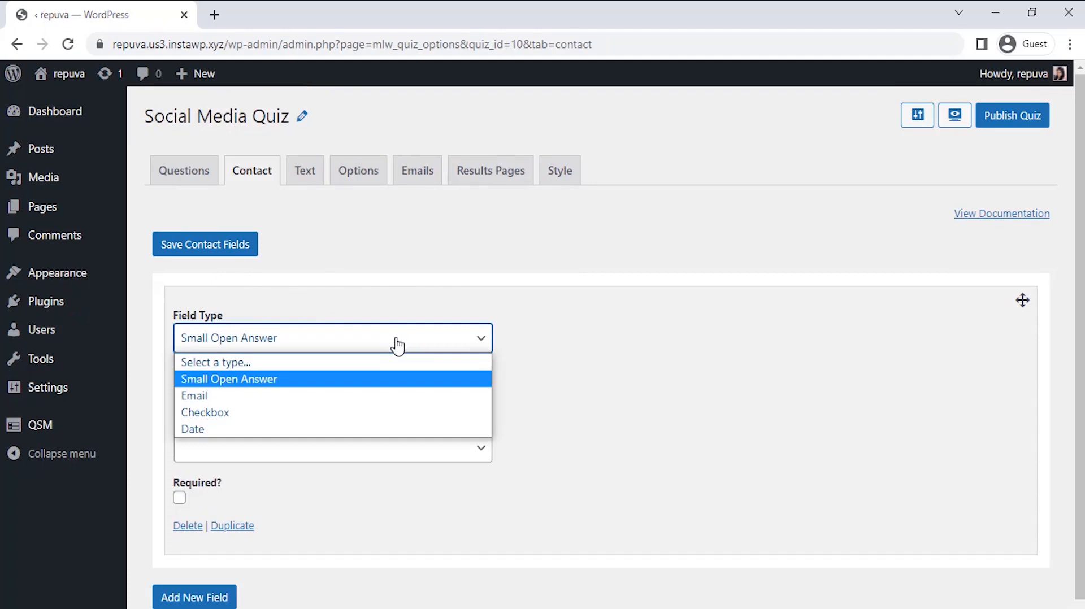
pyautogui.click(398, 346)
pyautogui.click(271, 392)
pyautogui.write('Name')
pyautogui.click(284, 450)
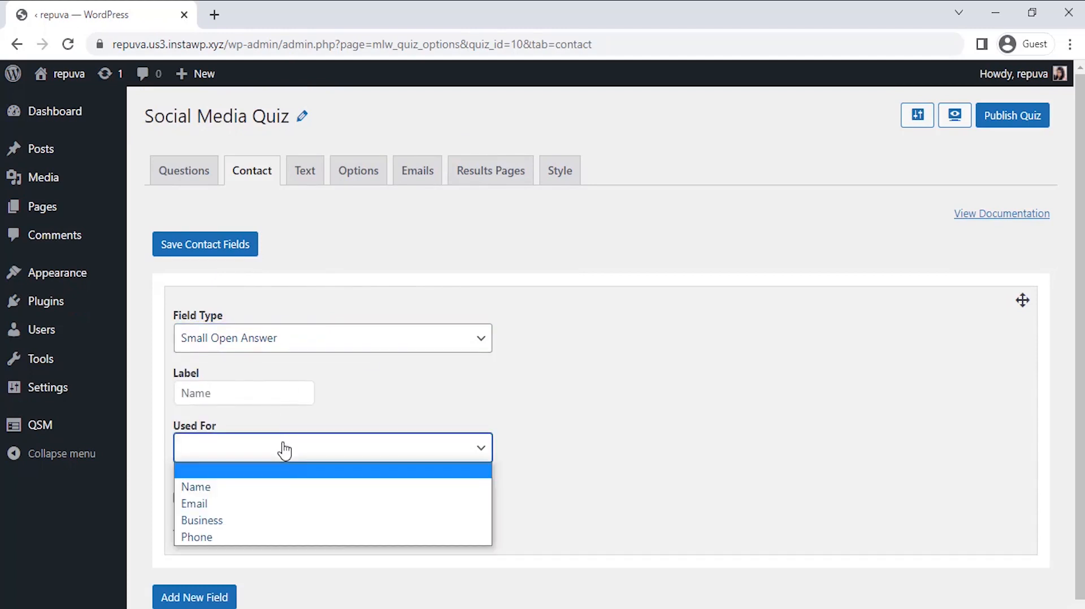
pyautogui.click(279, 487)
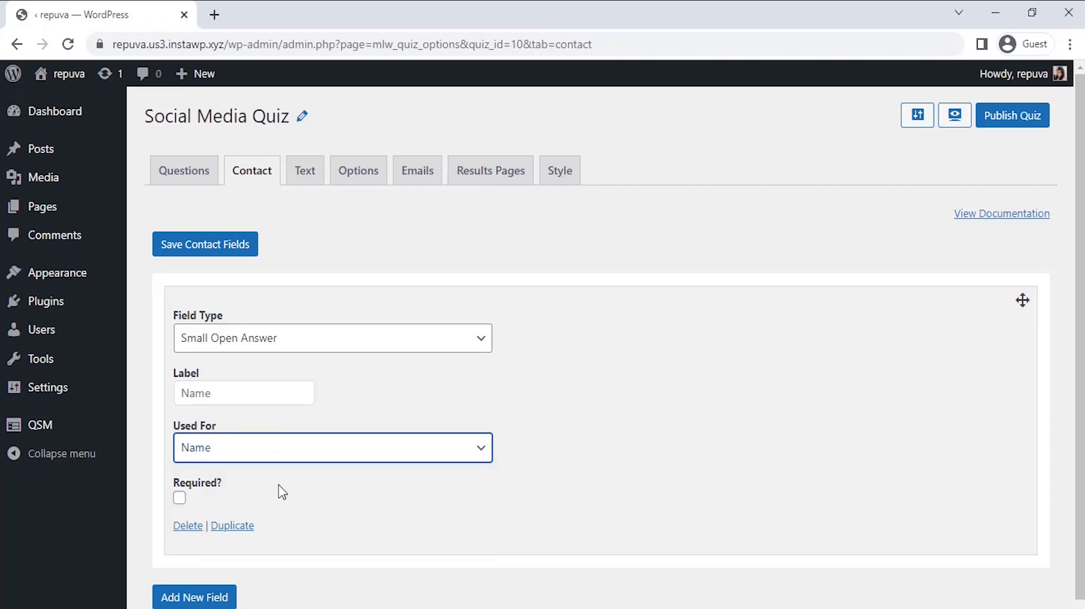
pyautogui.click(180, 498)
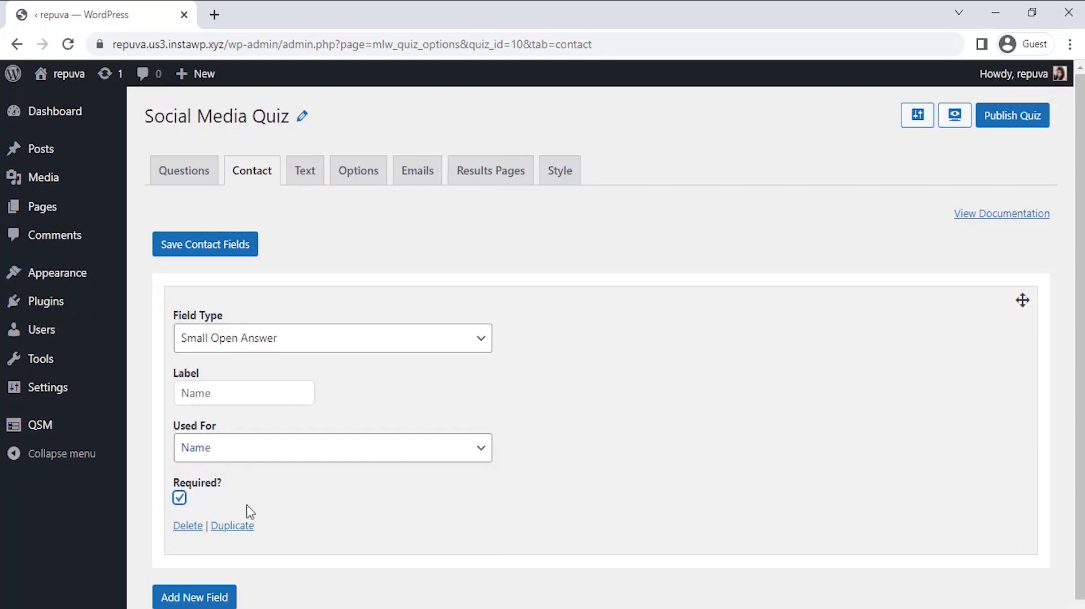
# - Add a required Date contact field labelled "Date" and used for Business, and save the contact fields
pyautogui.click(214, 596)
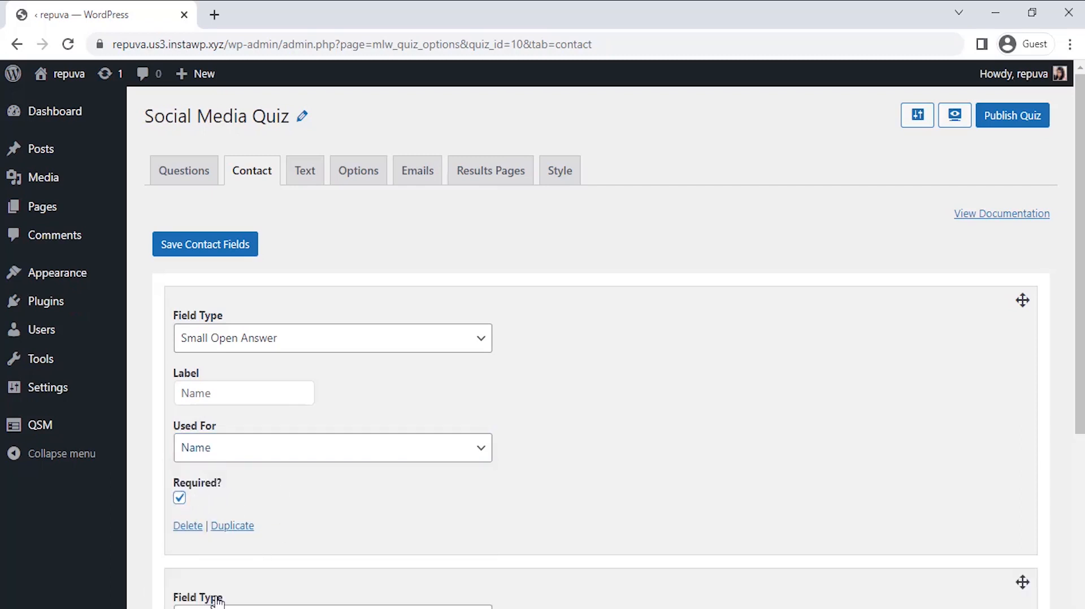
pyautogui.scroll(-5, 388, 537)
pyautogui.click(431, 307)
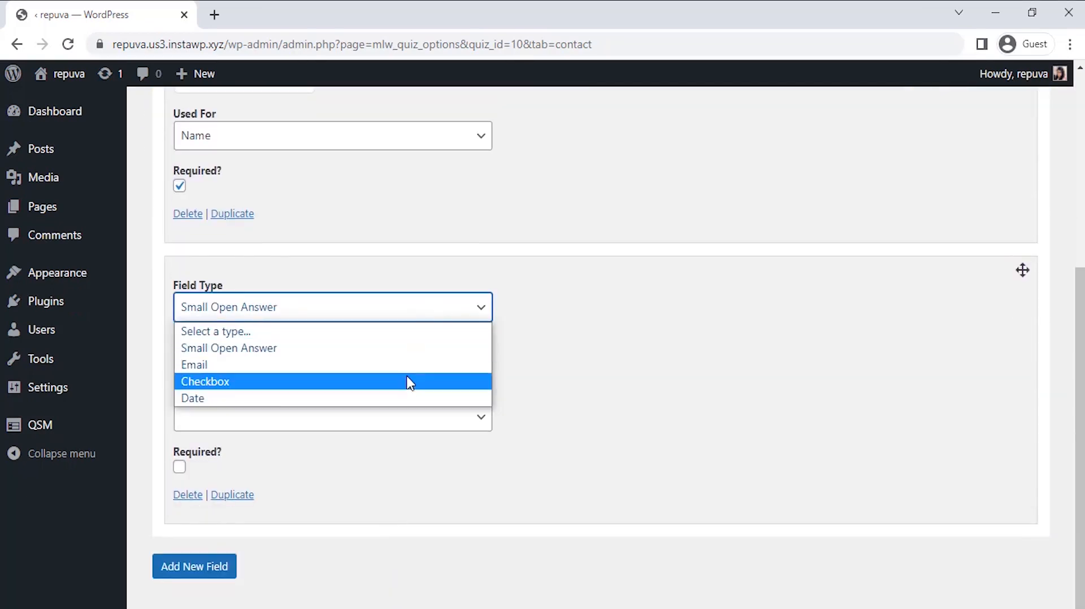
pyautogui.click(402, 399)
pyautogui.click(278, 361)
pyautogui.write('Date')
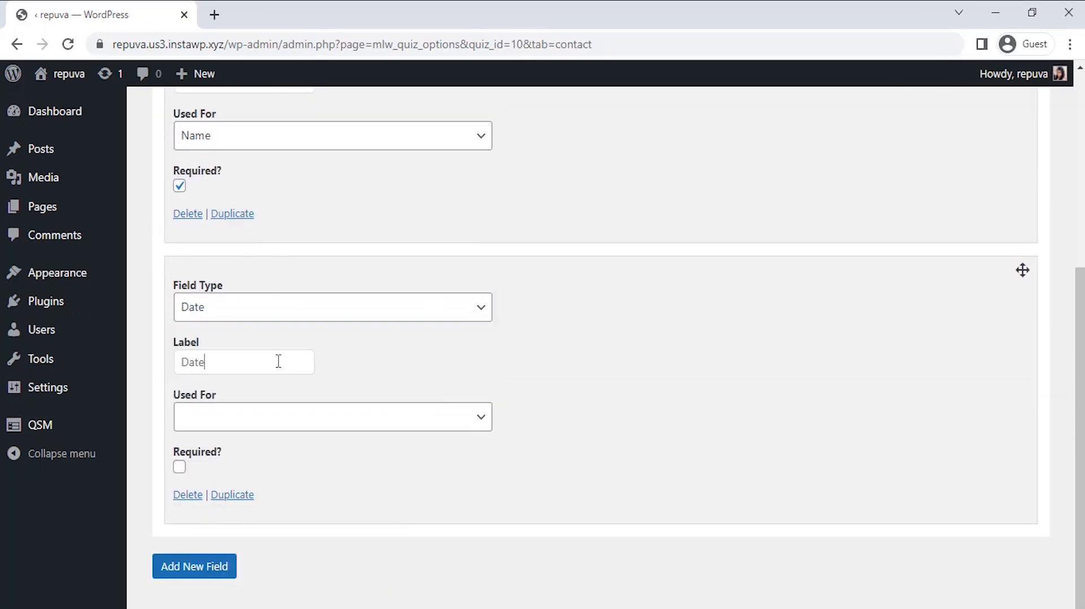
pyautogui.click(292, 415)
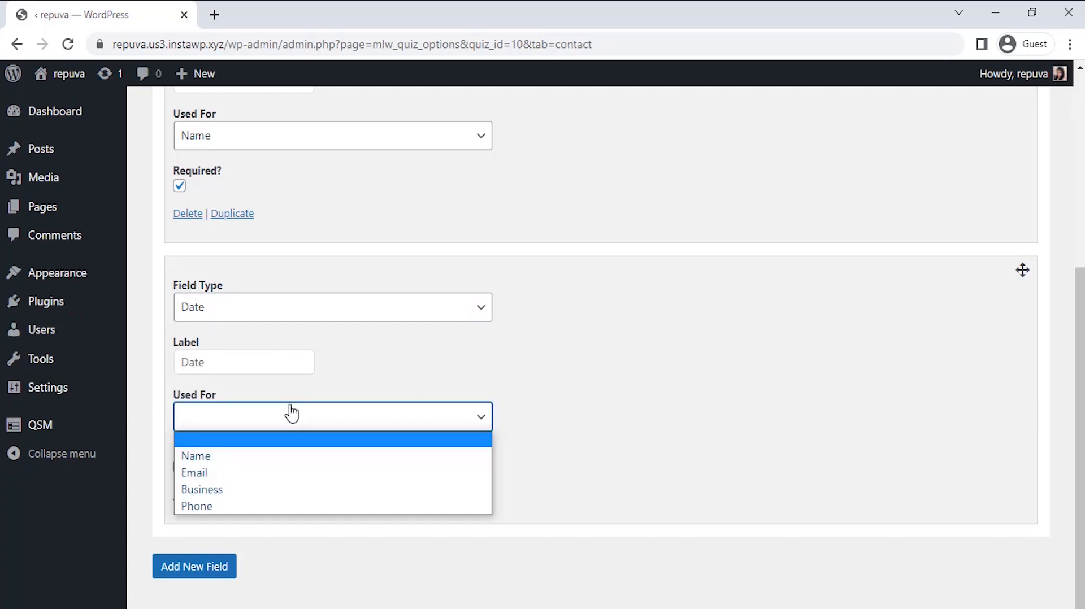
pyautogui.click(291, 490)
pyautogui.click(180, 468)
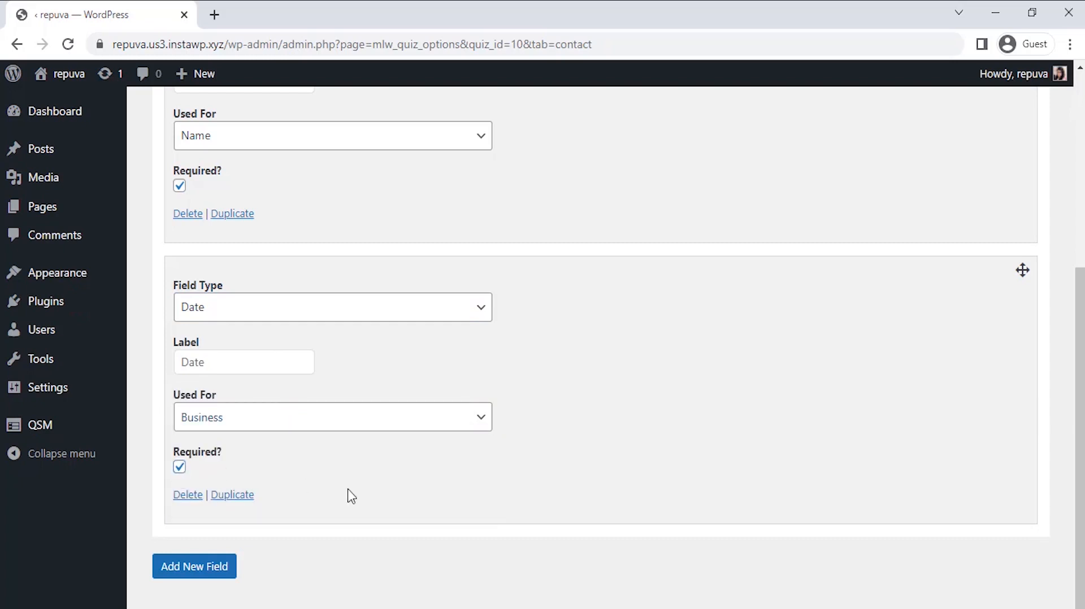
pyautogui.scroll(5, 351, 496)
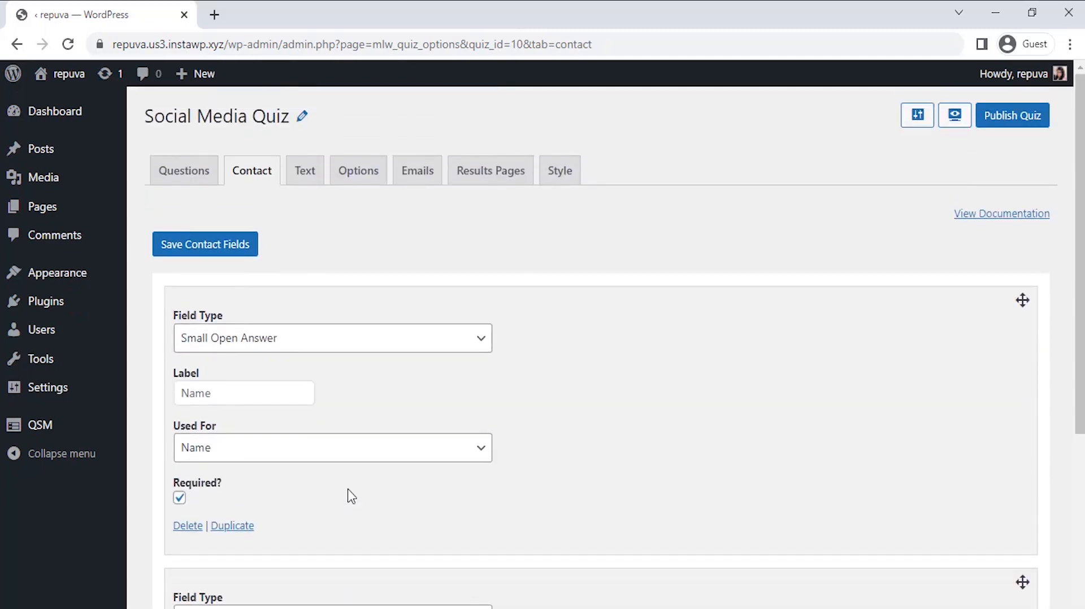
pyautogui.click(234, 252)
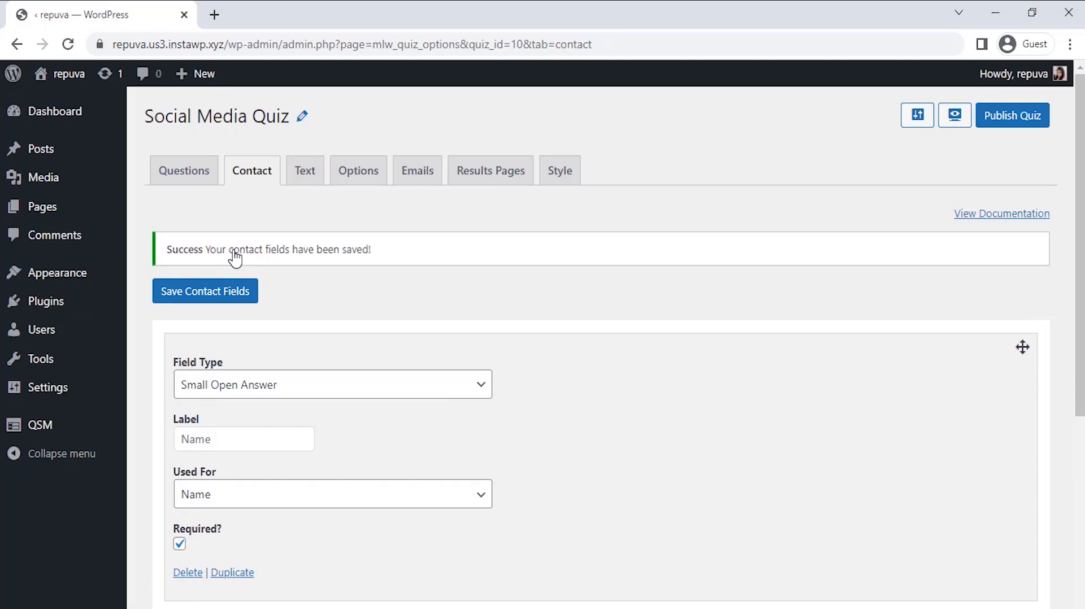
# - Set the first results page to show when the quiz's total points earned is greater than 10
pyautogui.click(493, 180)
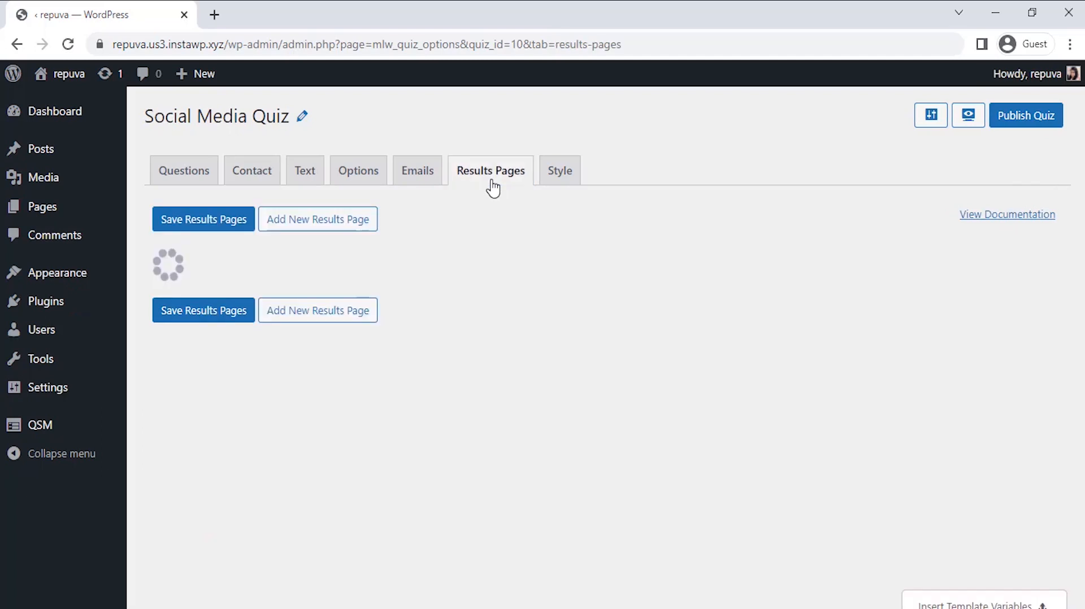
pyautogui.scroll(-1, 622, 251)
pyautogui.click(283, 293)
pyautogui.click(447, 294)
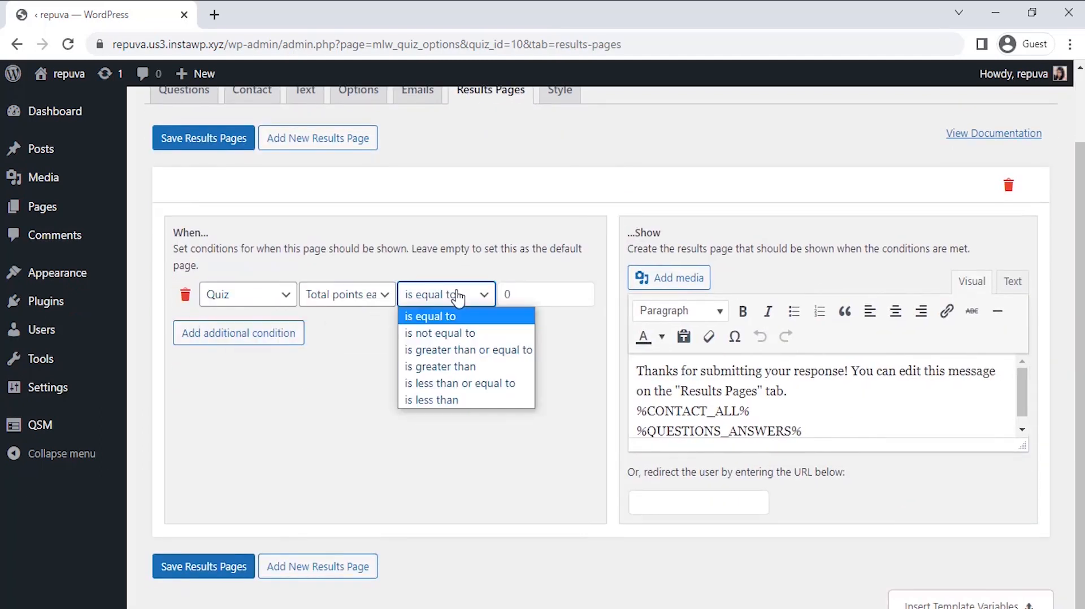
pyautogui.click(440, 367)
pyautogui.click(523, 294)
pyautogui.write('10')
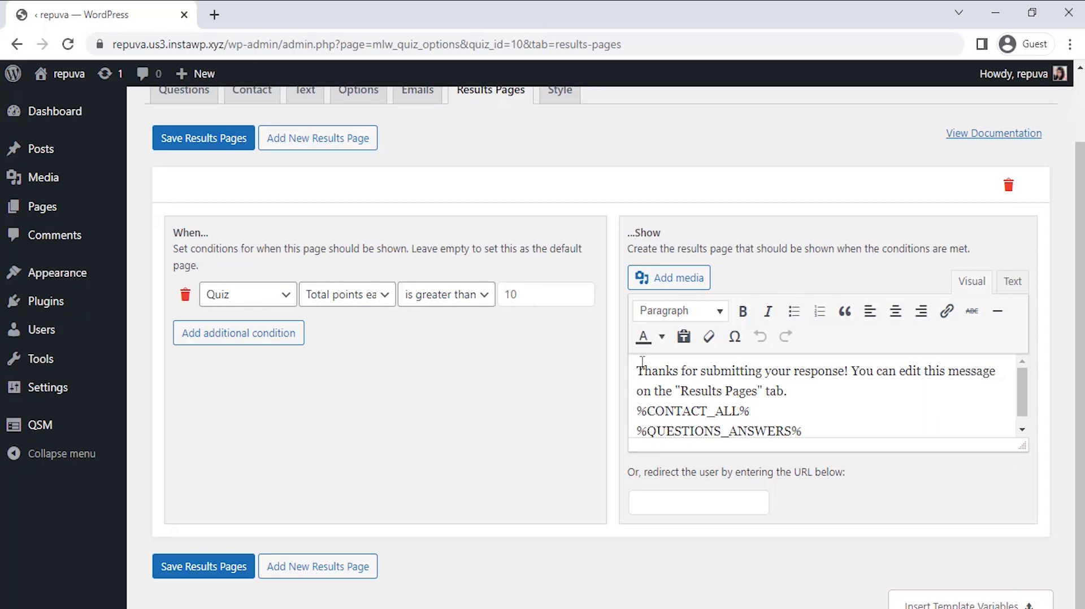
# - Replace the default results text above %QUESTIONS_ANSWERS% with "Thank you %USER_NAME% for submitting your response!!"
pyautogui.moveTo(650, 374); pyautogui.dragTo(750, 406)
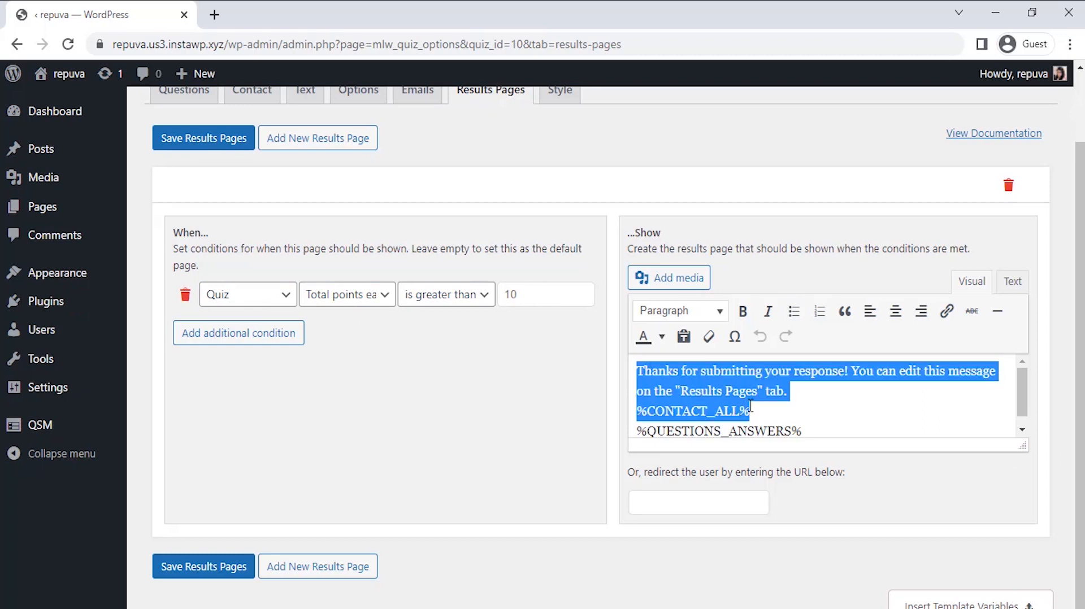
pyautogui.press('BackSpace')
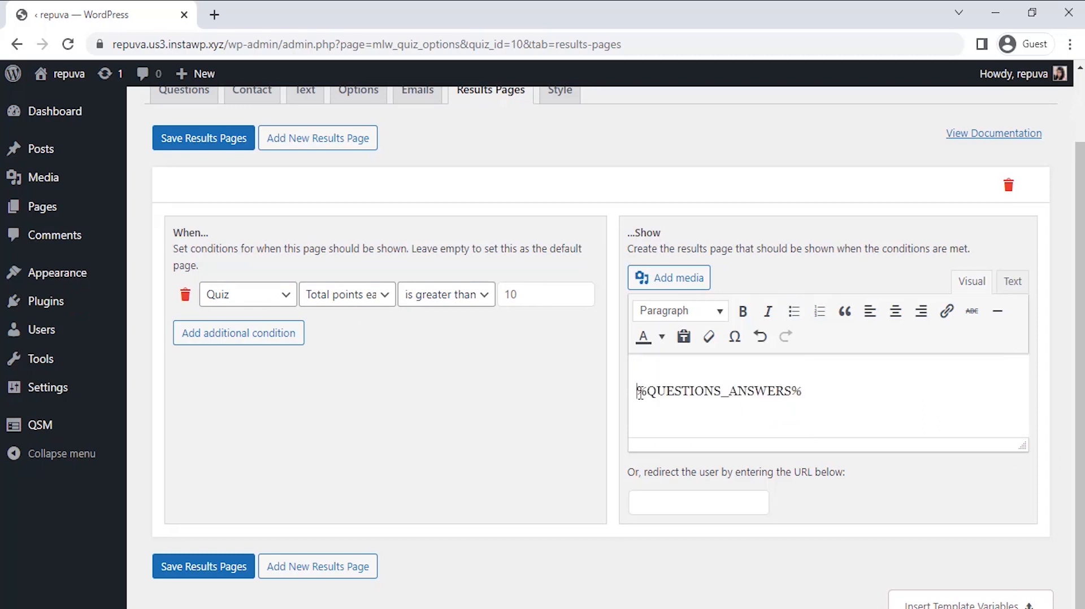
pyautogui.press('Return')
pyautogui.press('Return')
pyautogui.write('Thank you')
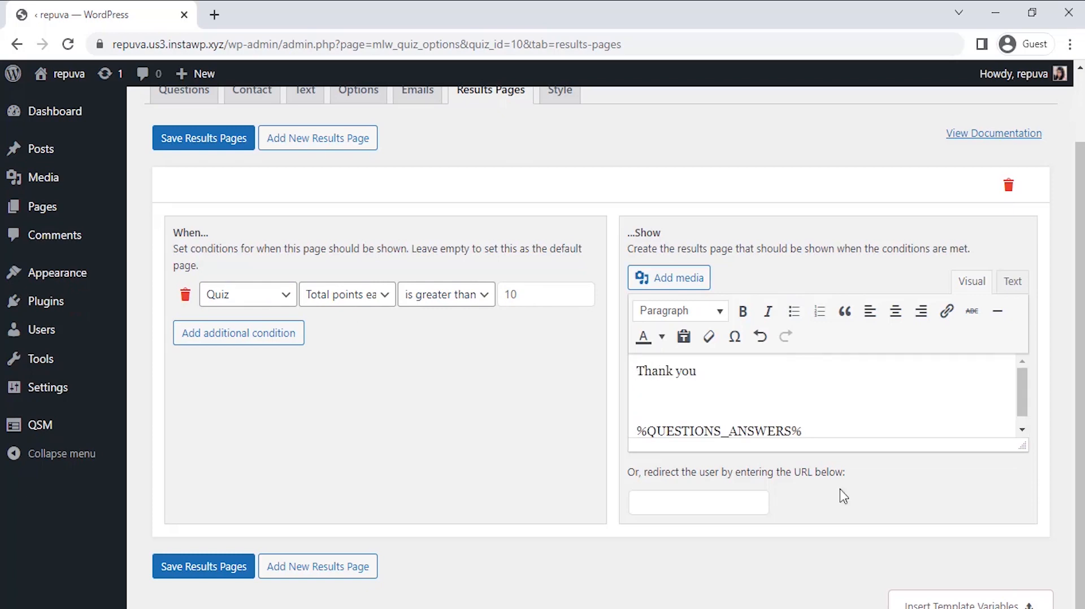
pyautogui.write('  %USER_NAME% for submitting your response')
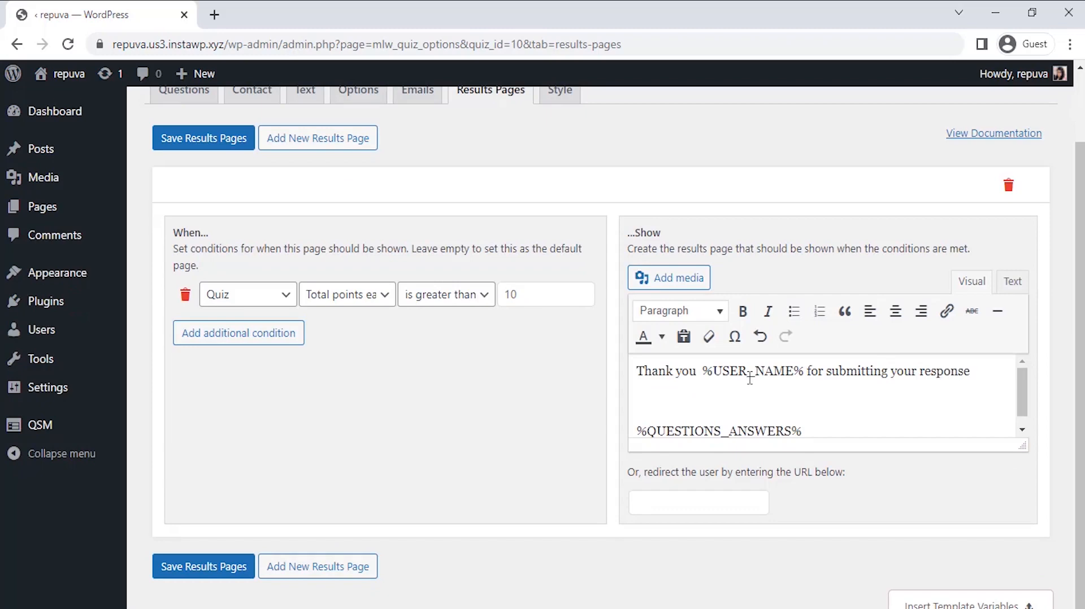
pyautogui.write('!!')
# - Add the bold line "What's your Social Media IQ?" below the thank-you message
pyautogui.press('Return')
pyautogui.press('Return')
pyautogui.write("What's your Social Media IQ?")
pyautogui.moveTo(809, 412); pyautogui.dragTo(638, 412)
pyautogui.click(743, 311)
pyautogui.click(857, 406)
# - Add "You got %POINT_SCORE% out of 20." and "You know a thing or 2 about social, but there is still more to learn before you get to the guru status."
pyautogui.press('Return')
pyautogui.hotkey('ctrl', 'b')
pyautogui.write('You got')
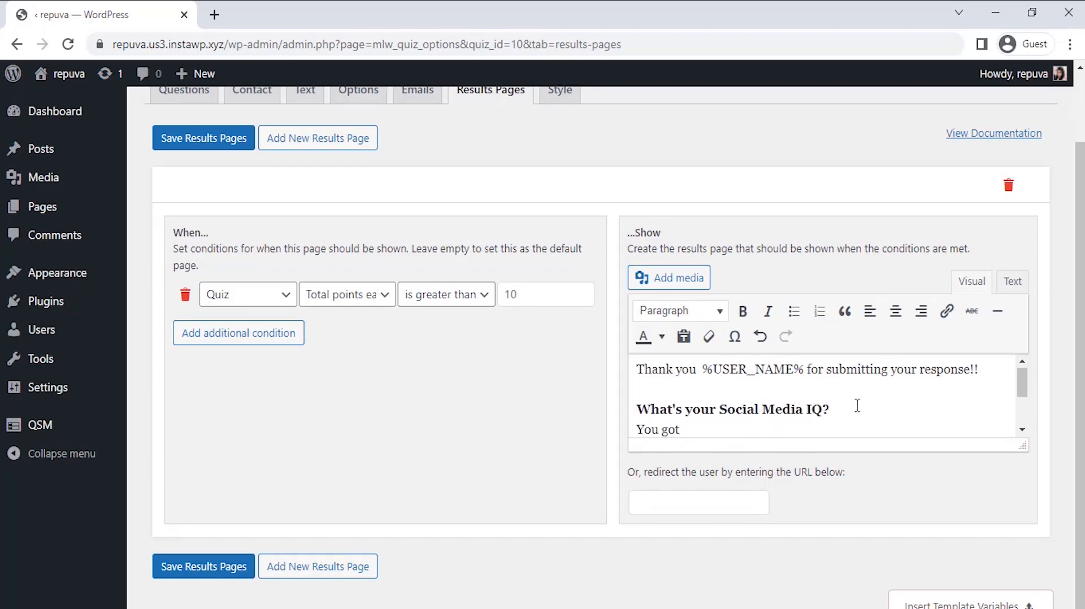
pyautogui.write('  %POINT_SCORE%  out of 20.')
pyautogui.press('Return')
pyautogui.press('Return')
pyautogui.write('You know a thing or 2 about socia')
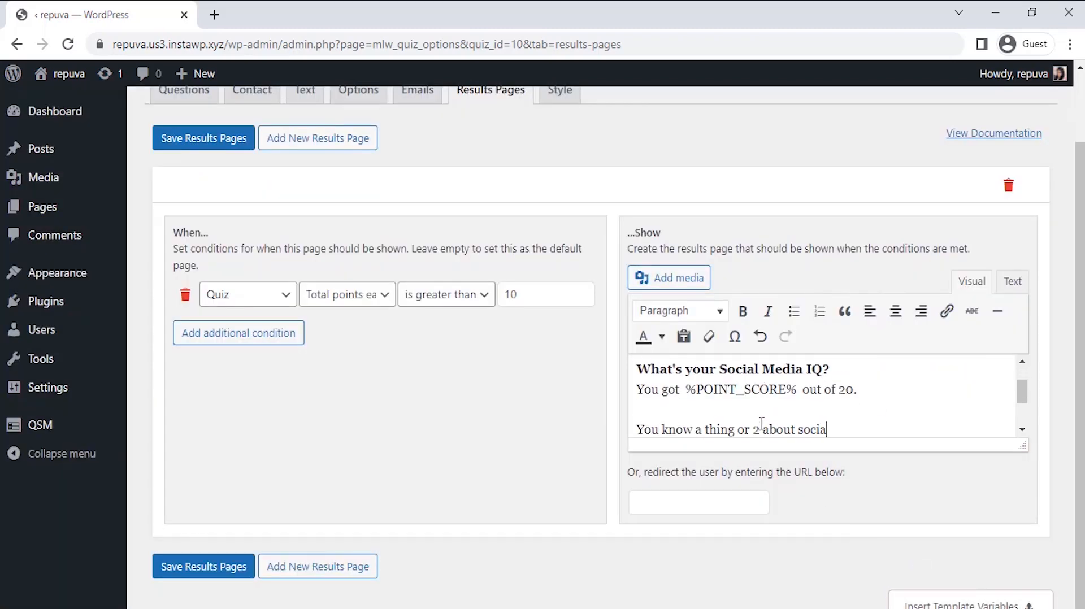
pyautogui.write('l, but there is still more to learn before you get to the guru status.')
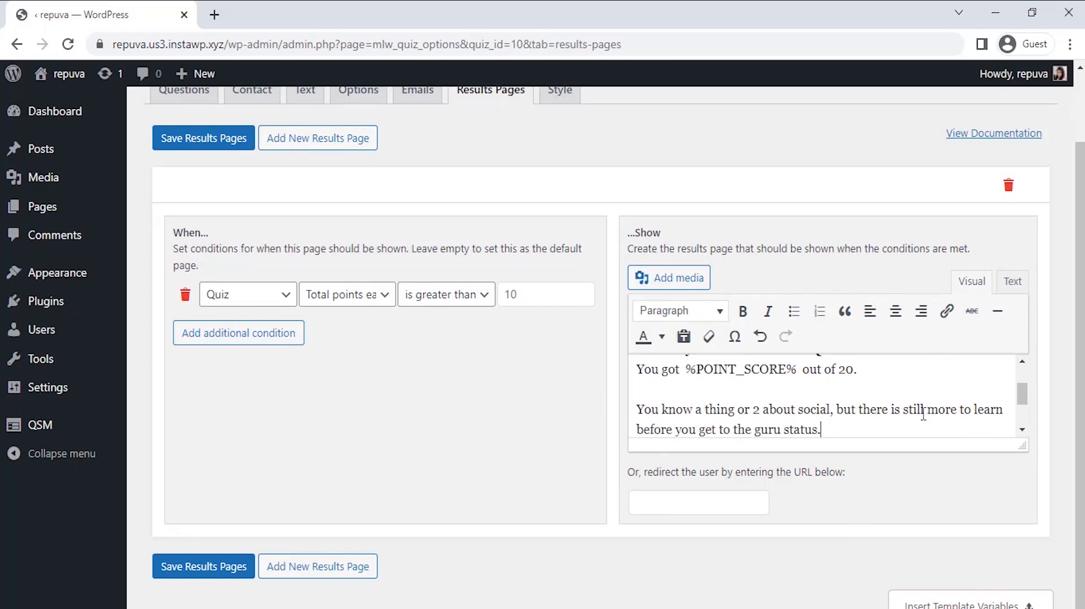
pyautogui.scroll(-1, 923, 413)
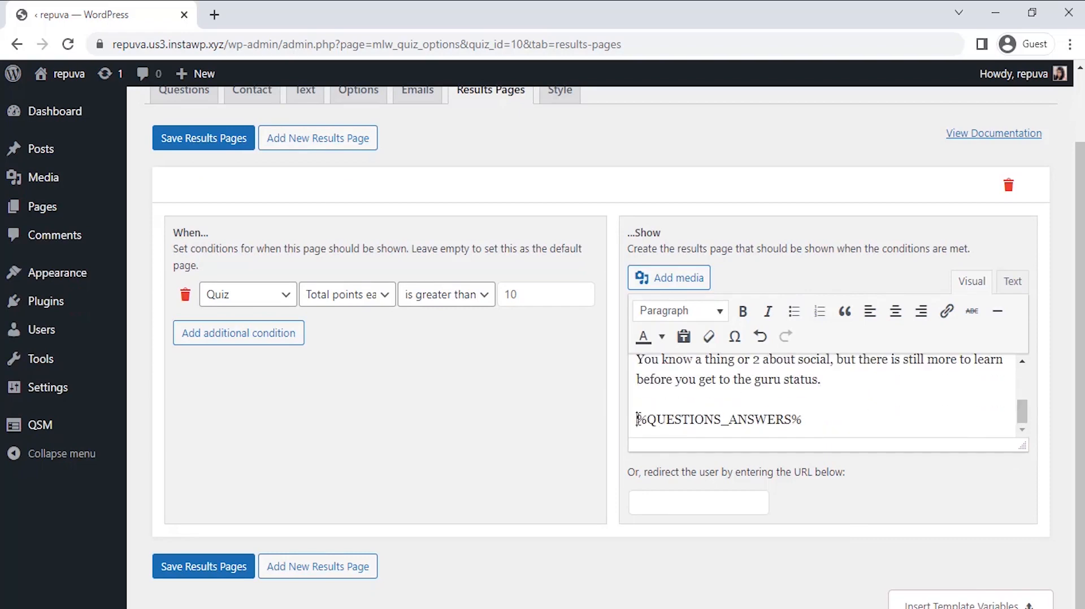
# - Add a second results page shown when the quiz's total points earned is less than 10
pyautogui.click(344, 574)
pyautogui.scroll(-5, 344, 574)
pyautogui.click(249, 294)
pyautogui.click(338, 296)
pyautogui.click(340, 317)
pyautogui.click(446, 294)
pyautogui.click(441, 419)
pyautogui.doubleClick(533, 294)
pyautogui.write('10')
# - Copy the thank-you message, bold "What's your Social Media IQ?" line and %POINT_SCORE% line from the first results page into the second
pyautogui.click(639, 371)
pyautogui.press('Return')
pyautogui.press('Return')
pyautogui.press('Return')
pyautogui.moveTo(1081, 399); pyautogui.dragTo(1080, 291)
pyautogui.moveTo(637, 300); pyautogui.dragTo(851, 306)
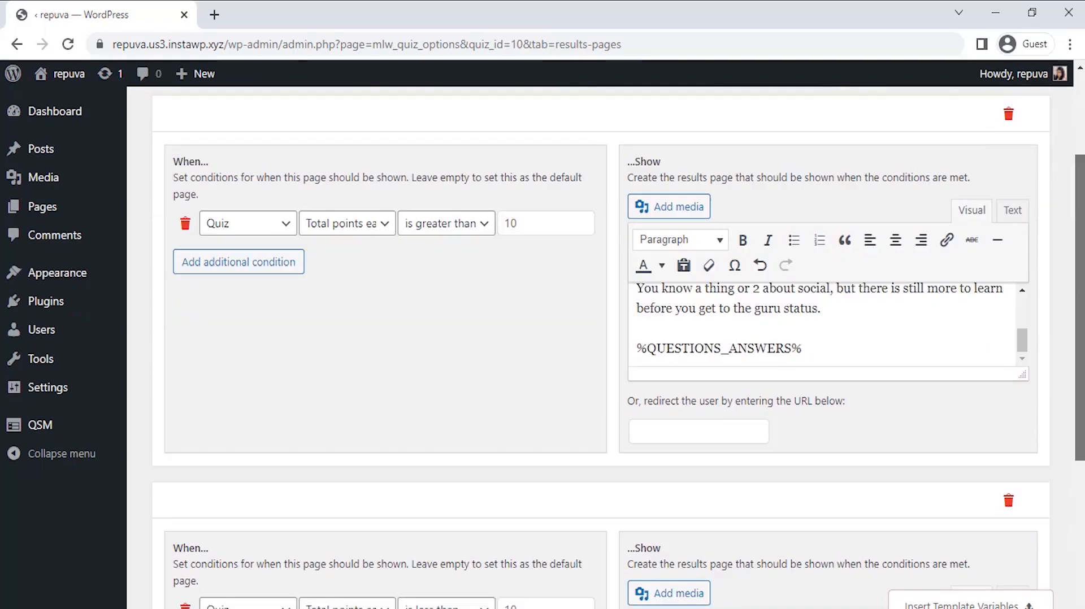
pyautogui.click(645, 403)
pyautogui.write("Thank you  %USER_NAME% for submitting your response!!  What's your Social Media IQ? You got  %POINT_SCORE%  out of 20.")
# - Add "Better Luck Next Time!!! You still need to learn about social media." to the second results page and save the results pages
pyautogui.press('Return')
pyautogui.press('Return')
pyautogui.write('Better Luck Next')
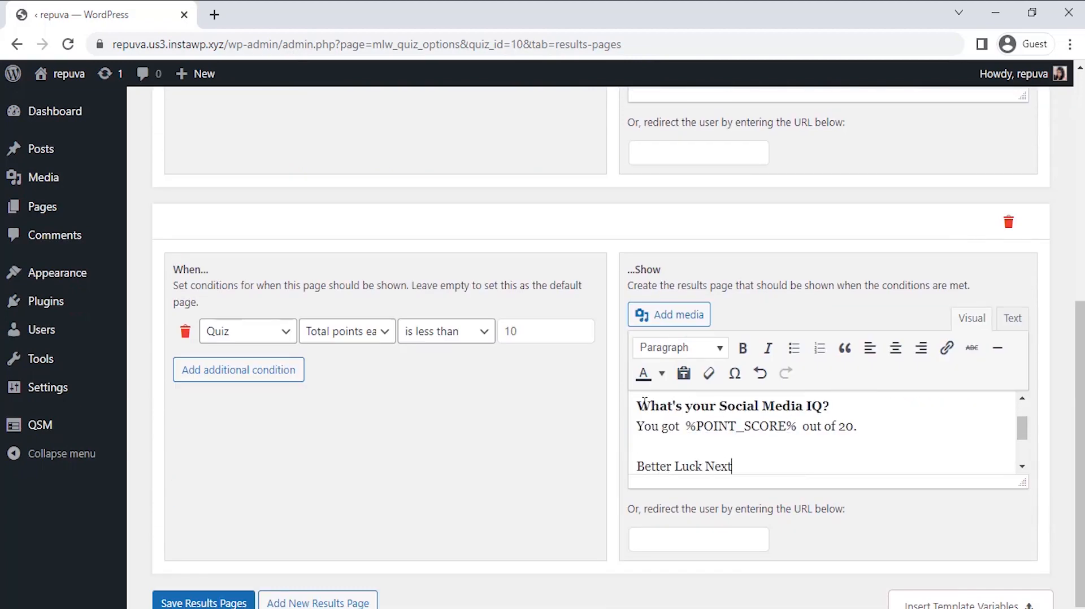
pyautogui.write(' Time!!! You still need to learn about social media.')
pyautogui.scroll(10, 605, 472)
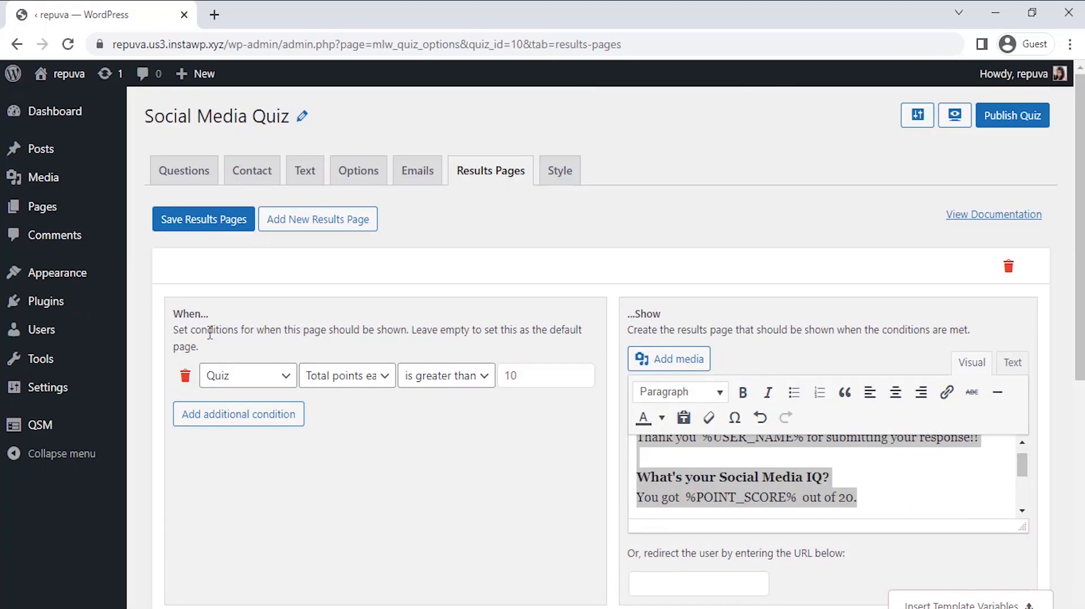
pyautogui.click(203, 276)
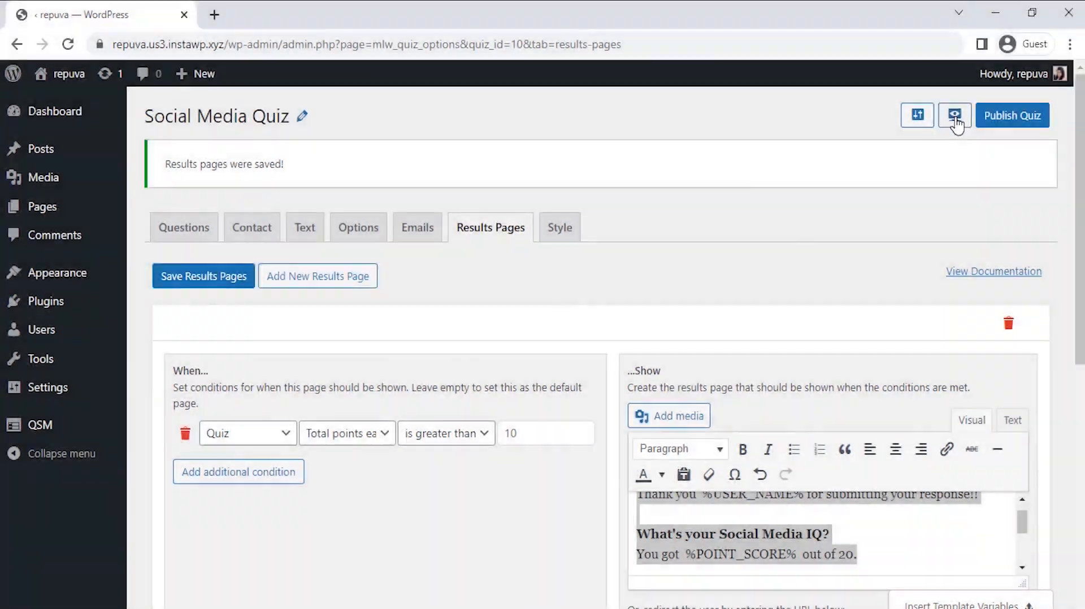
# - Preview the quiz, enter the participant's name and the date 05/11/2022, and start it
pyautogui.click(957, 119)
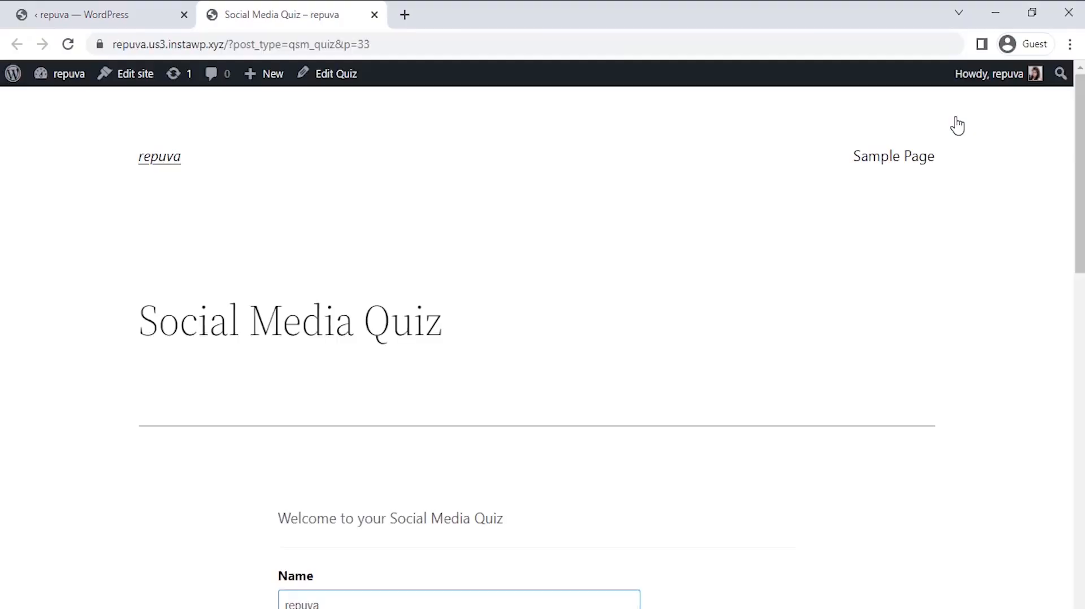
pyautogui.scroll(-3, 711, 350)
pyautogui.click(484, 428)
pyautogui.write('Joh')
pyautogui.click(363, 502)
pyautogui.click(365, 355)
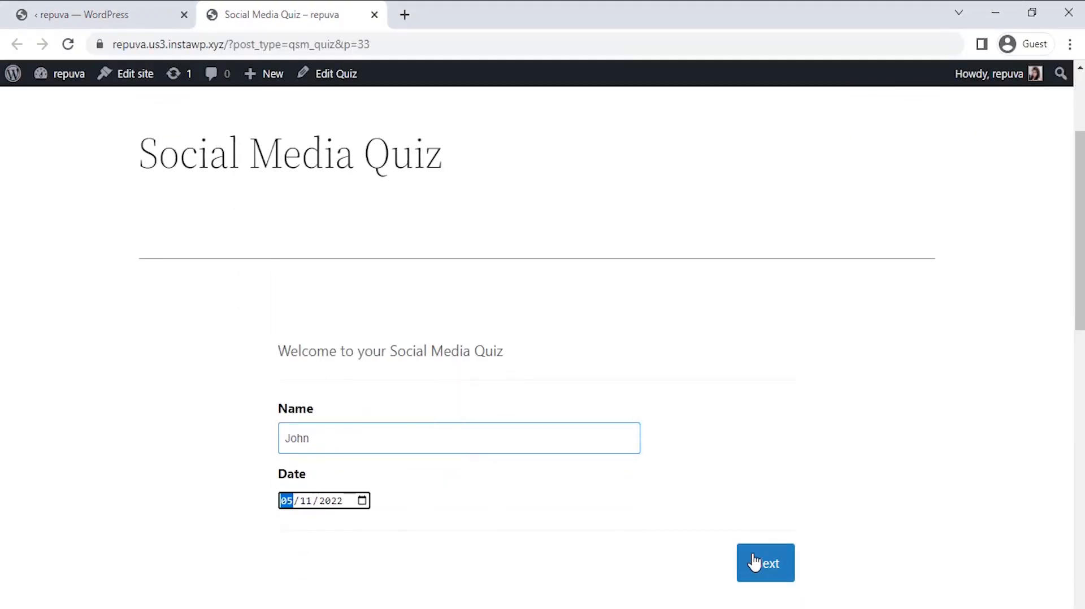
pyautogui.click(756, 562)
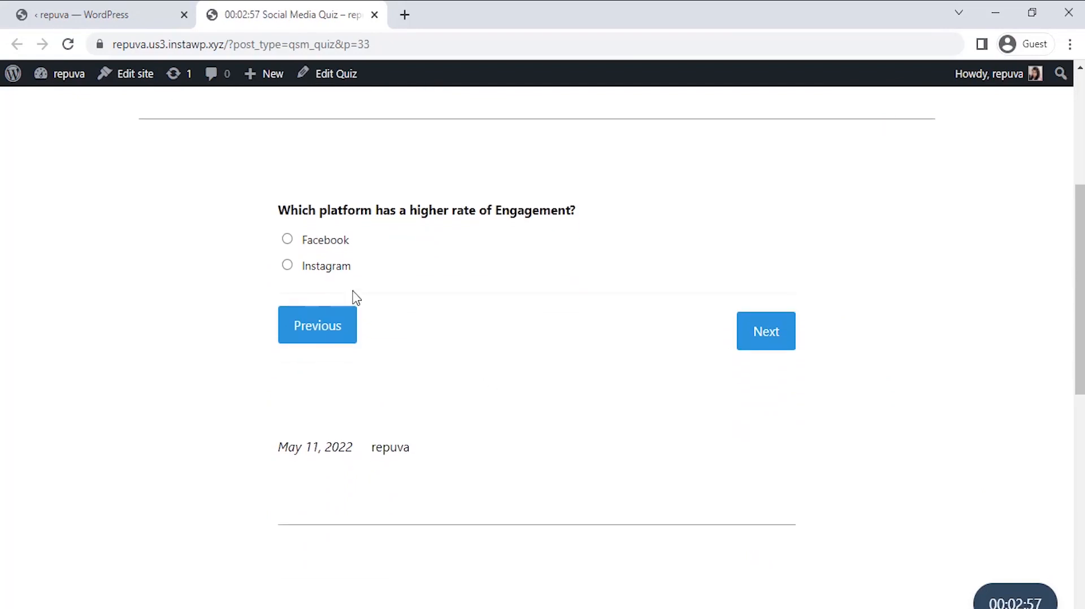
# - Answer the quiz questions with Instagram, ByteDance, Clubhouse and 97%, leave the comment box empty, and submit the quiz
pyautogui.click(326, 267)
pyautogui.click(765, 336)
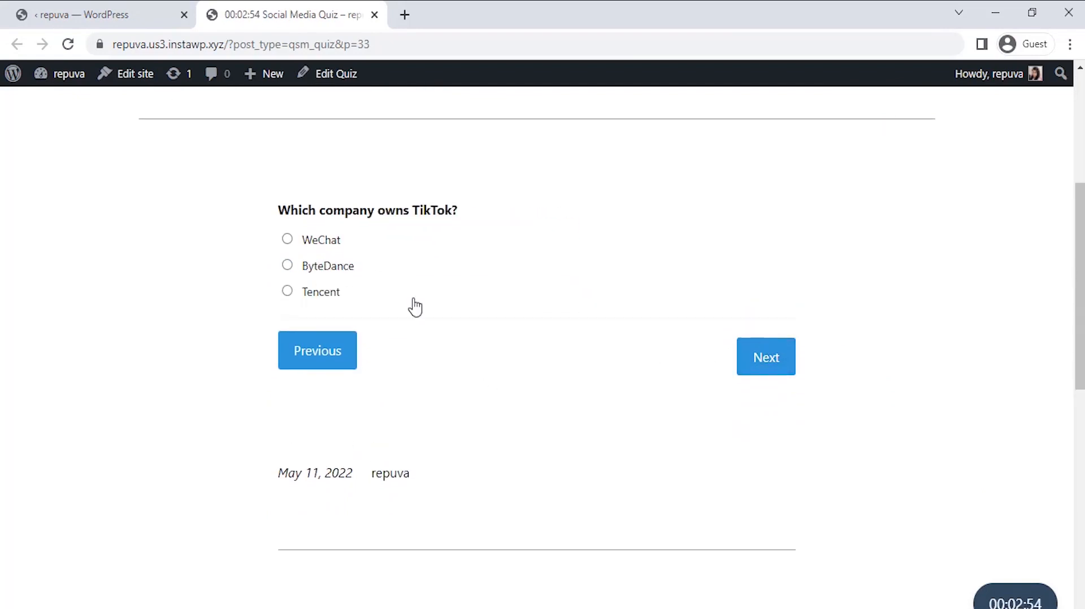
pyautogui.click(766, 358)
pyautogui.click(340, 243)
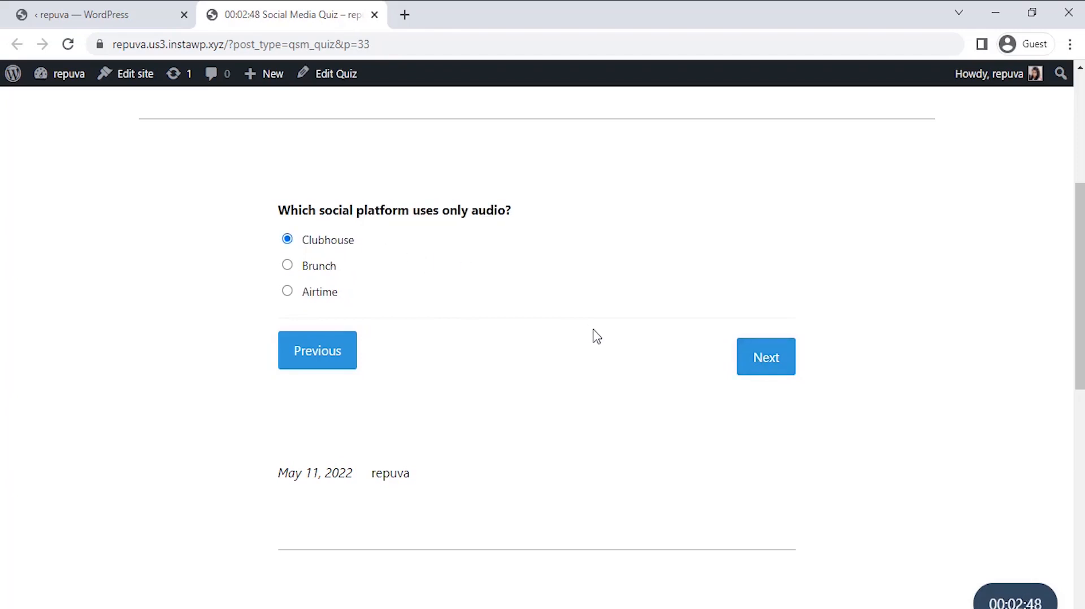
pyautogui.click(764, 357)
pyautogui.click(312, 267)
pyautogui.click(779, 374)
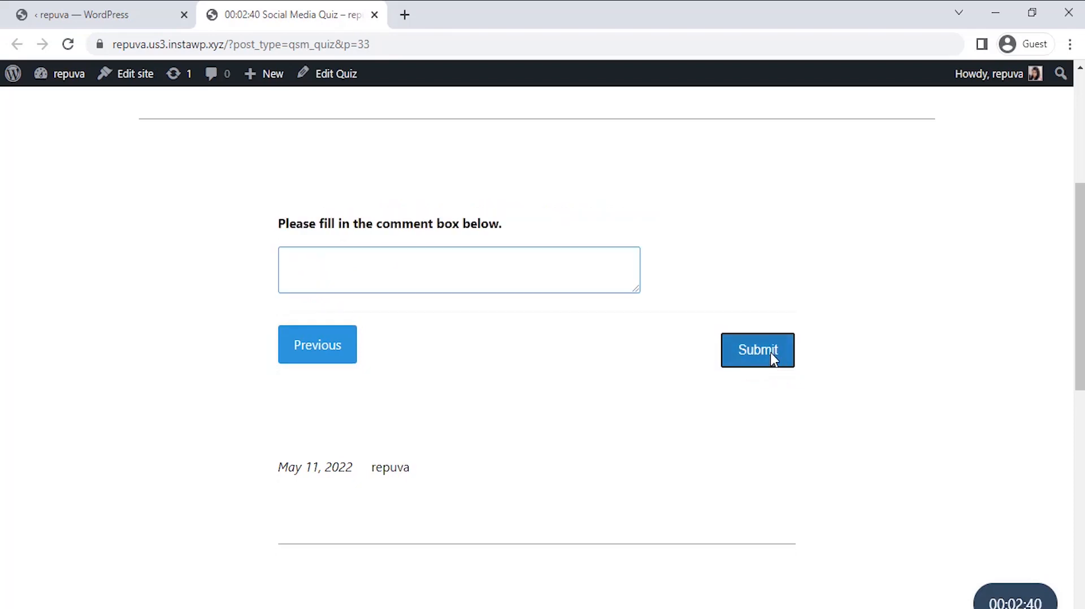
pyautogui.click(772, 355)
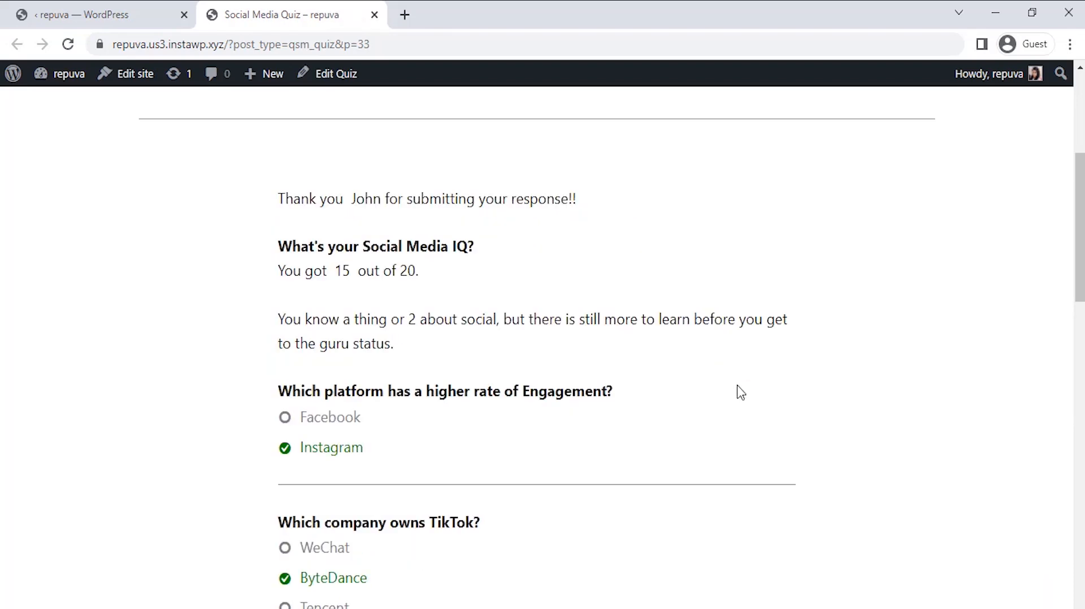
# - Review the submitted quiz's results page, checking the personalised message, score and marked answers
pyautogui.scroll(-1, 741, 392)
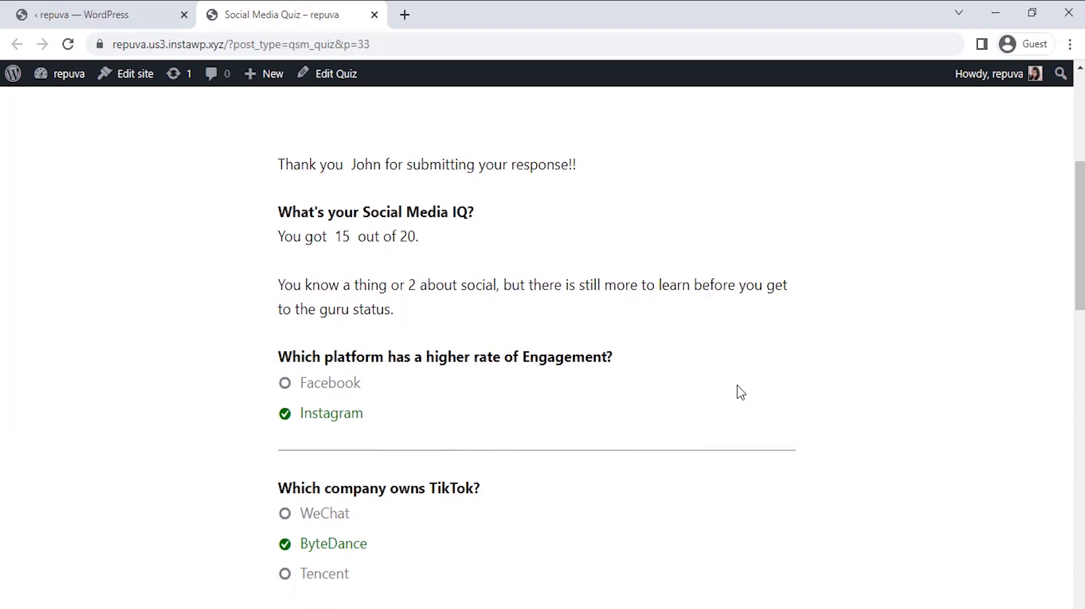
pyautogui.scroll(-1, 741, 392)
pyautogui.scroll(-5, 741, 391)
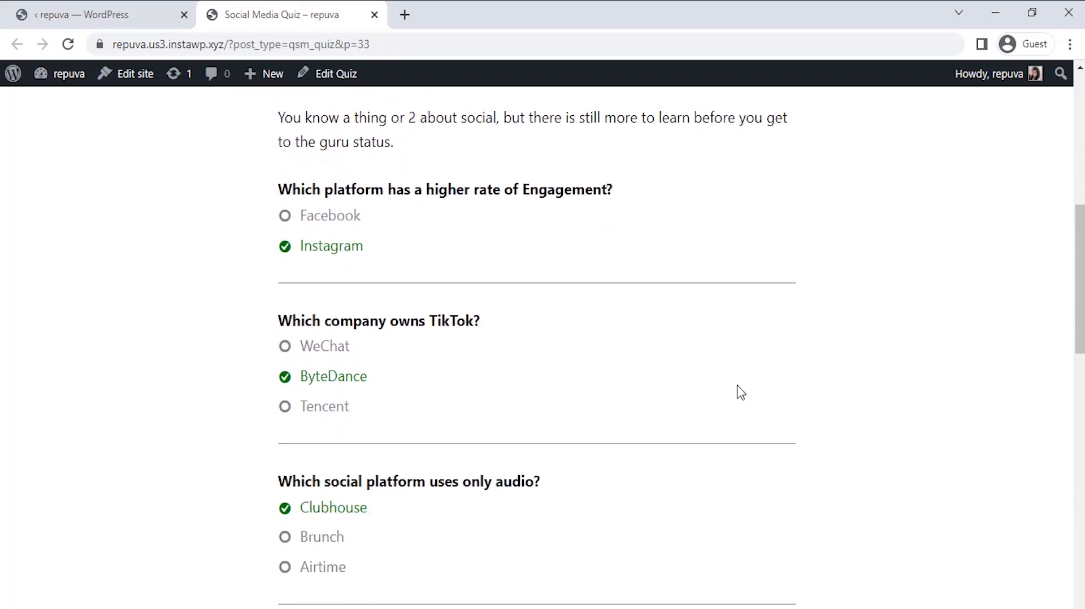
pyautogui.scroll(-4, 741, 392)
pyautogui.scroll(1, 741, 392)
pyautogui.scroll(10, 740, 392)
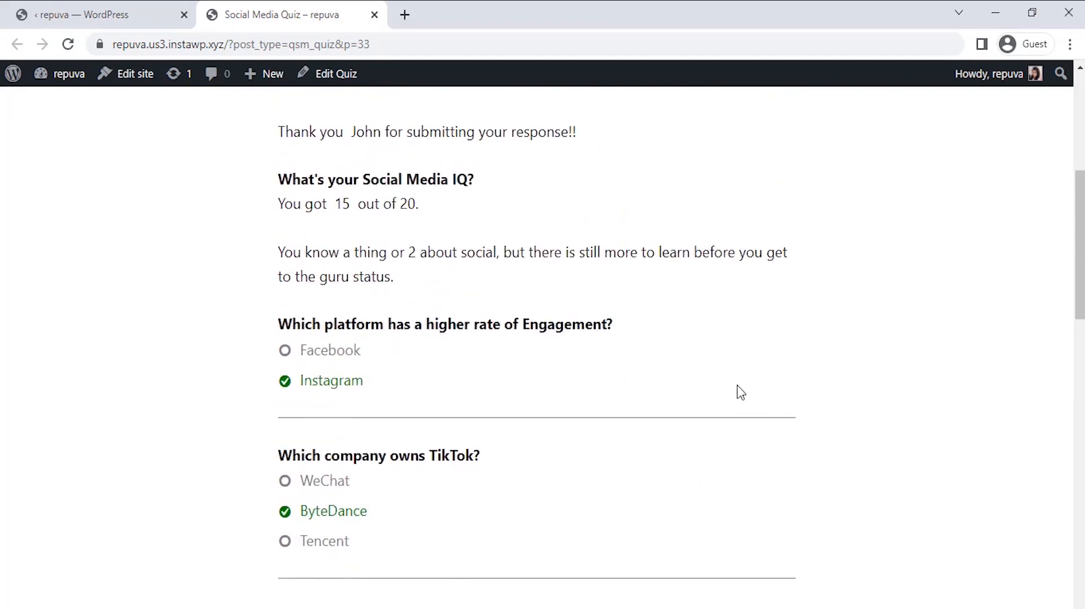